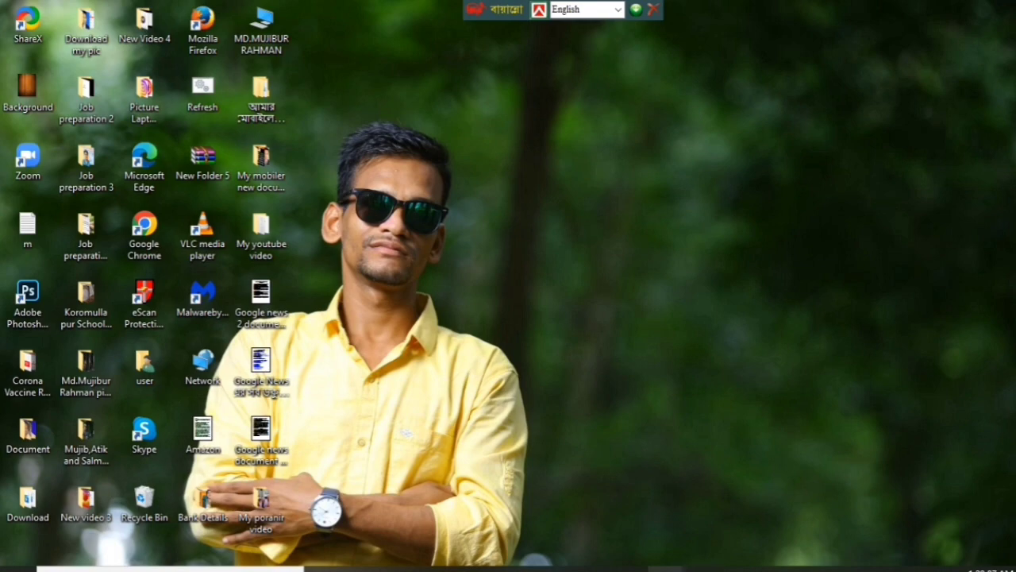
- Open the Over Time Calculate workbook and look over the overtime table and its basic hours
{"action": "mouse_move", "coordinate": [171, 567]}
{"action": "left_click", "coordinate": [48, 514]}
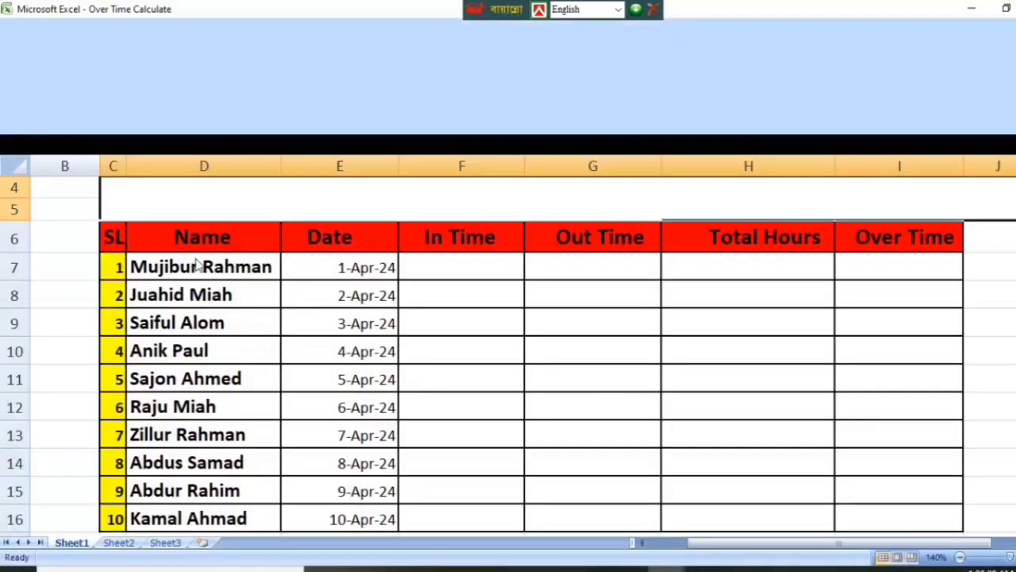
{"action": "scroll", "coordinate": [542, 219], "scroll_direction": "up", "scroll_amount": 1}
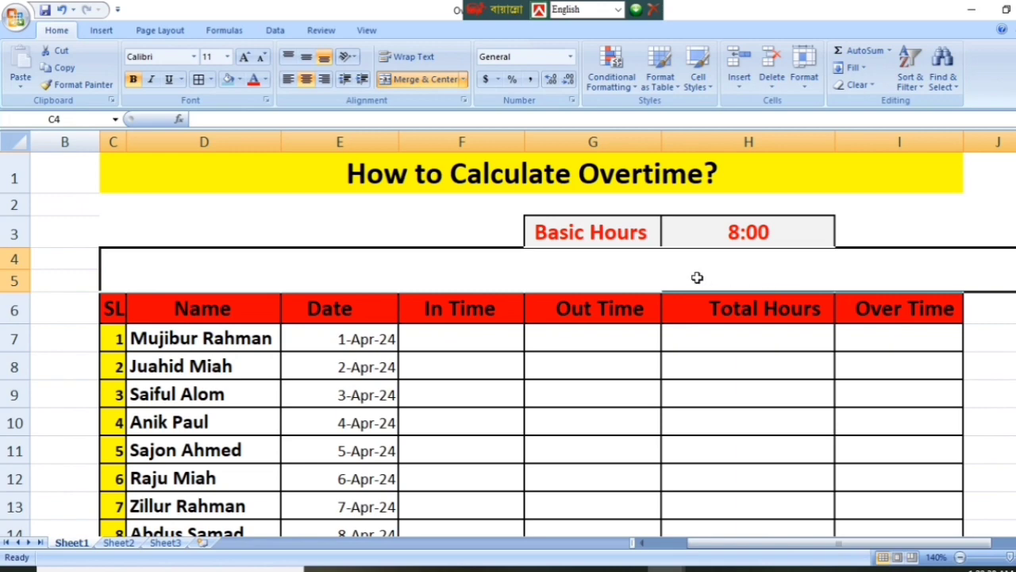
{"action": "scroll", "coordinate": [694, 286], "scroll_direction": "down", "scroll_amount": 2}
{"action": "scroll", "coordinate": [694, 288], "scroll_direction": "up", "scroll_amount": 2}
{"action": "scroll", "coordinate": [460, 328], "scroll_direction": "down", "scroll_amount": 1}
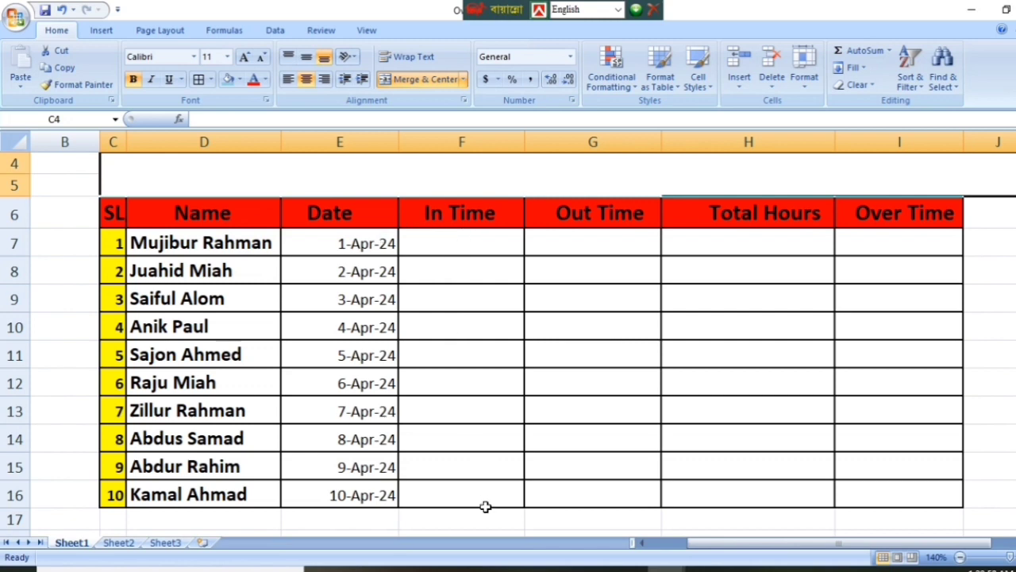
- Format the In Time cells F7:F16 with the custom number format h:mm:ss AM/PM
{"action": "left_click_drag", "start_coordinate": [484, 506], "coordinate": [456, 229]}
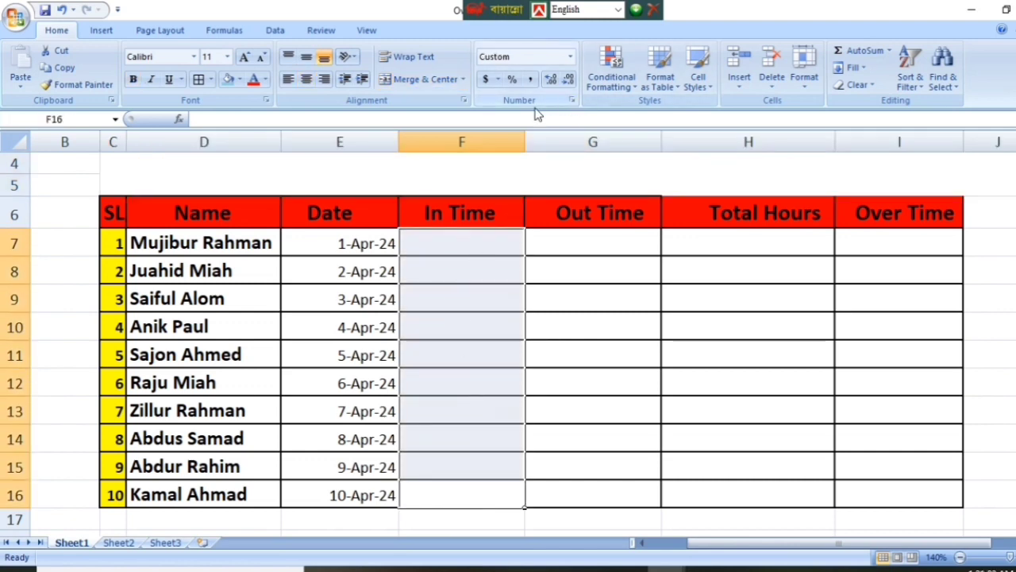
{"action": "left_click", "coordinate": [571, 98]}
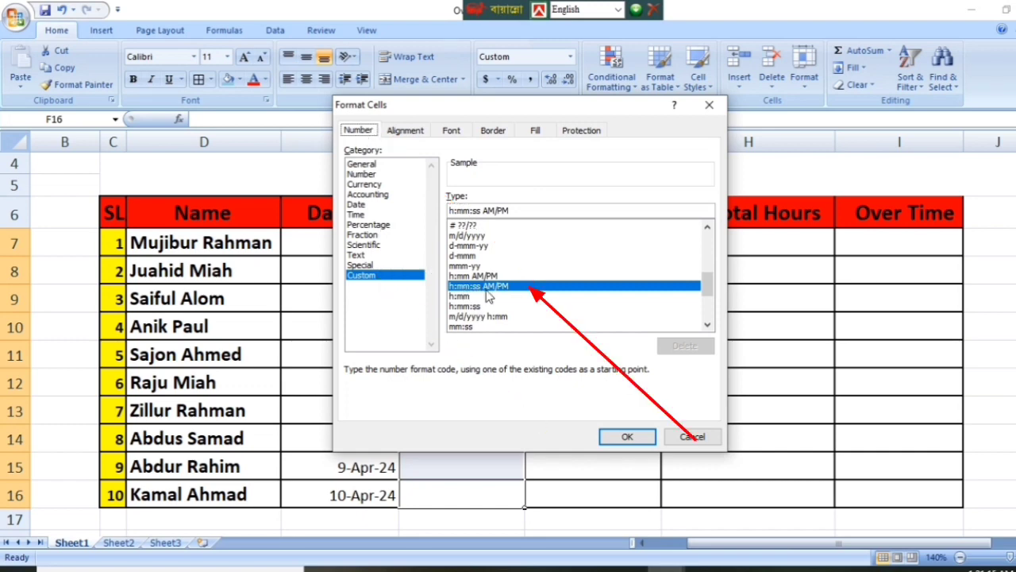
{"action": "left_click", "coordinate": [627, 436]}
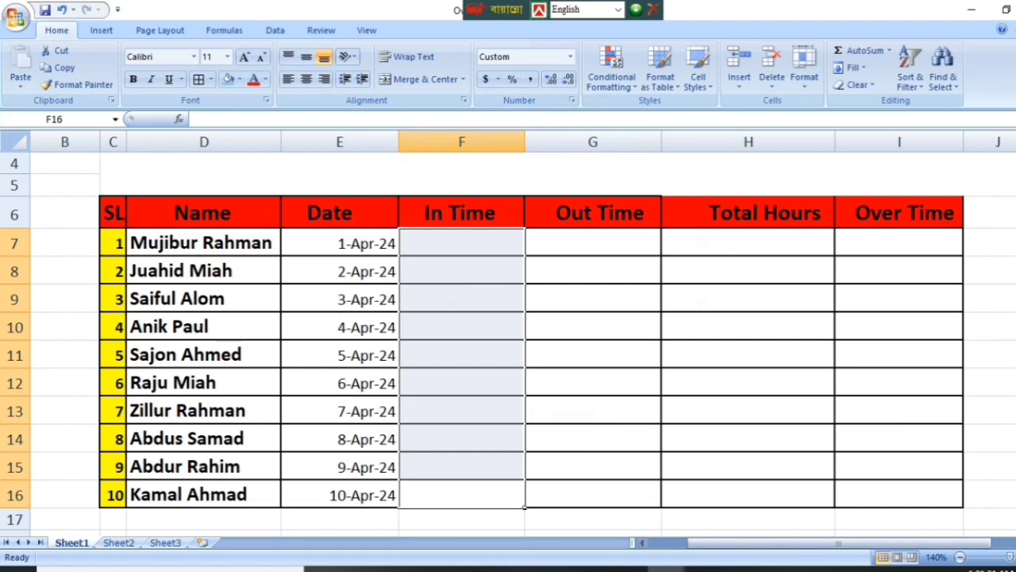
- Copy the AM times from 8:05:00 to 8:20:00 in Notepad into the In Time column from F7, and fill them down to F16
{"action": "left_click", "coordinate": [705, 568]}
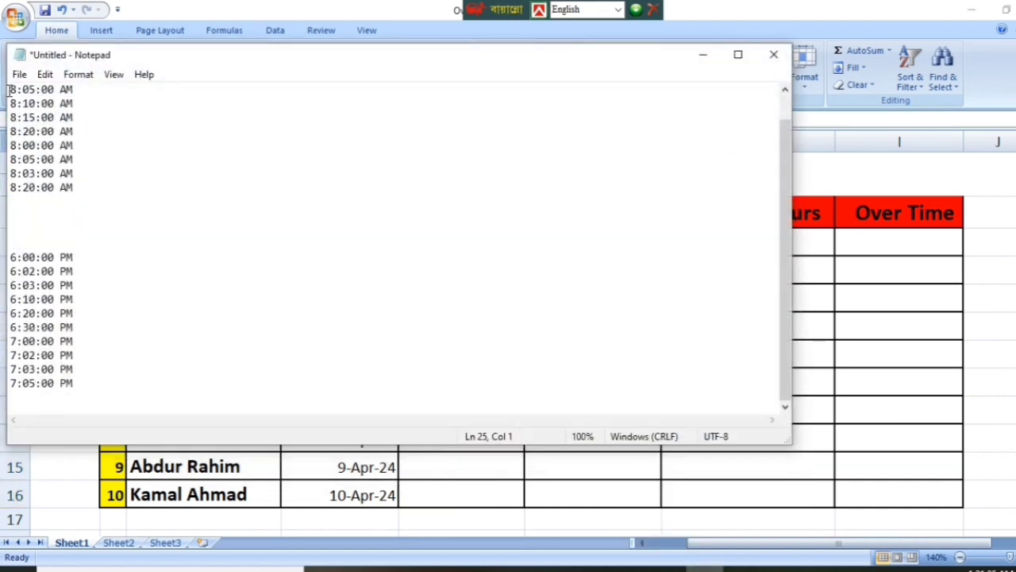
{"action": "left_click_drag", "start_coordinate": [10, 91], "coordinate": [77, 186]}
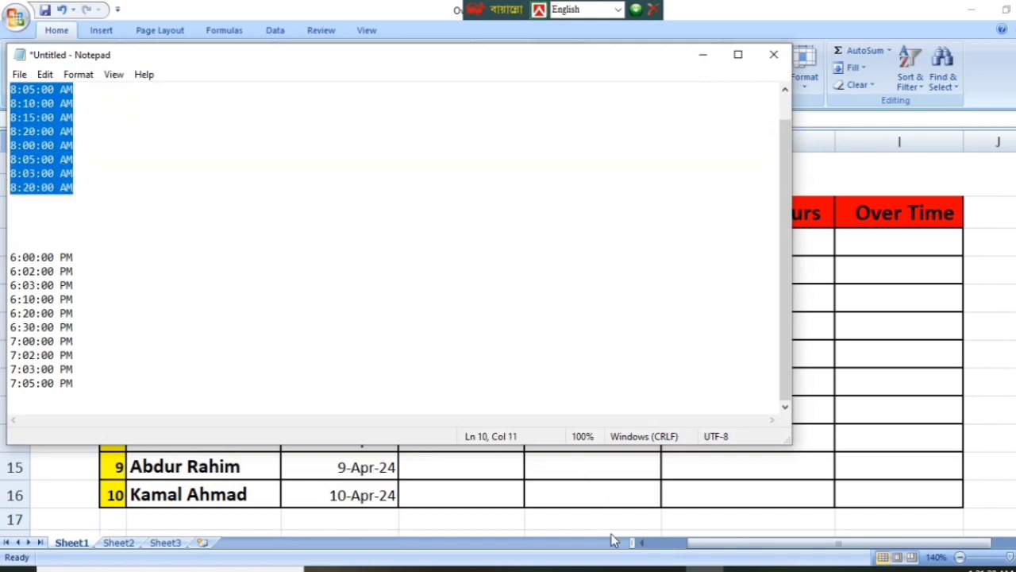
{"action": "mouse_move", "coordinate": [616, 568]}
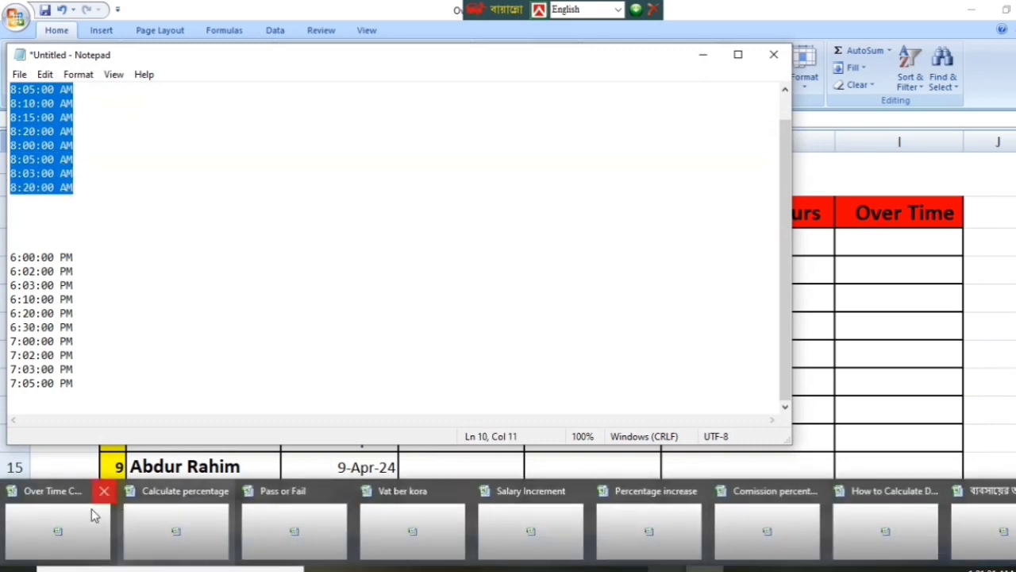
{"action": "left_click", "coordinate": [22, 524]}
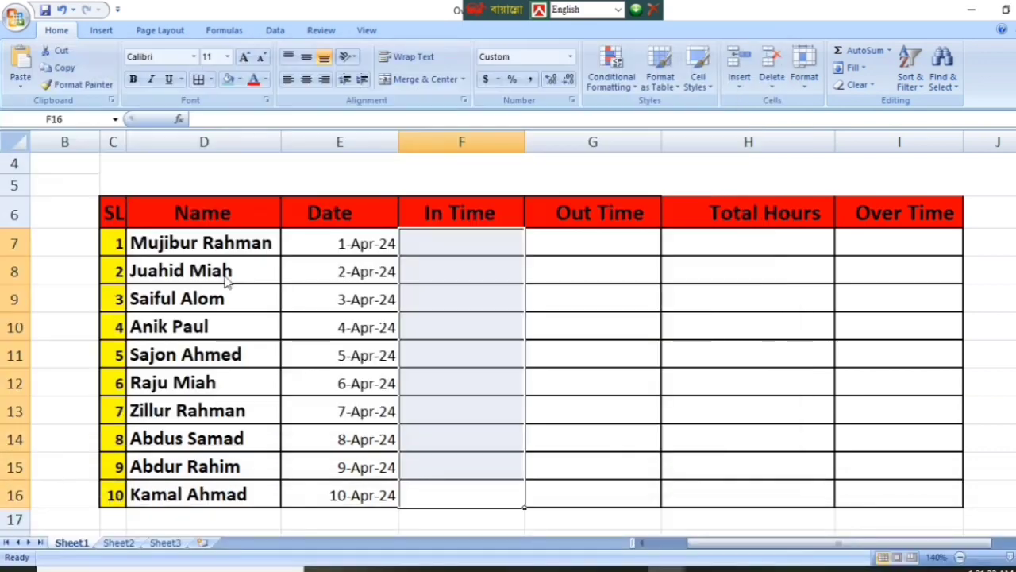
{"action": "left_click", "coordinate": [423, 249]}
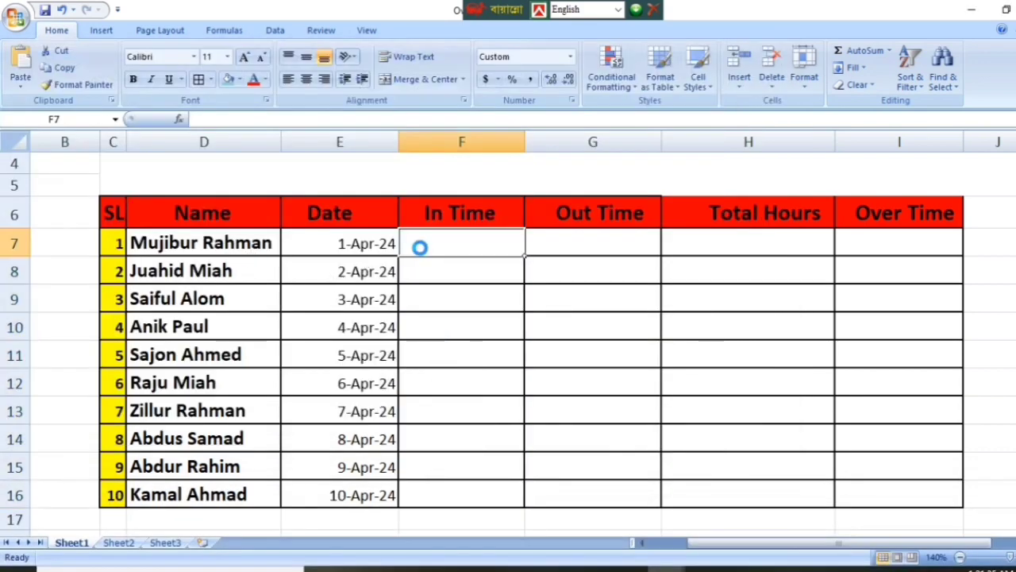
{"action": "type", "text": "8:05:00 AM 8:10:00 AM 8:15:00 AM 8:20:00 AM 8:00:00 AM 8:05:00 AM 8:03:00 AM 8:20:00 AM"}
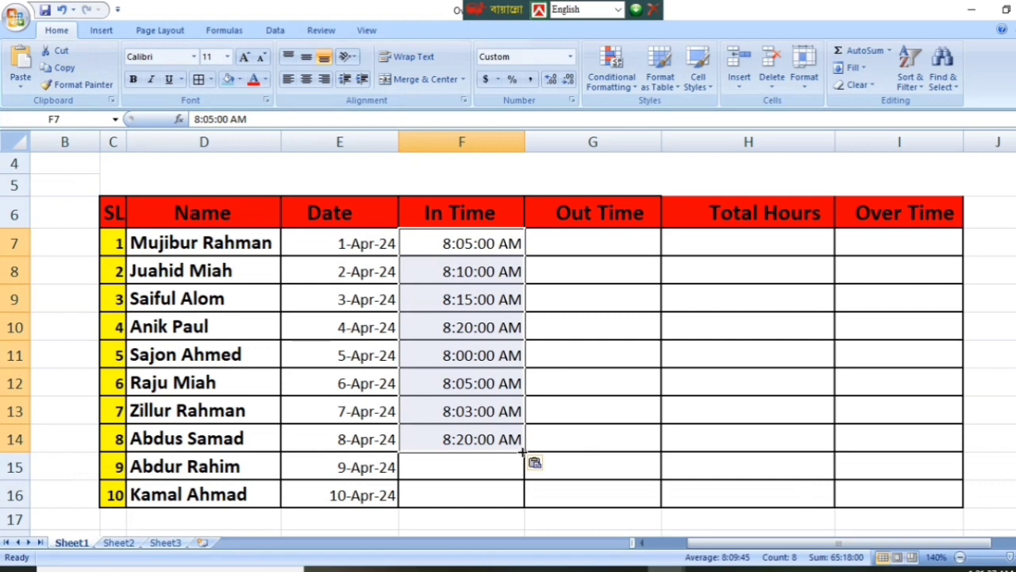
{"action": "left_click_drag", "start_coordinate": [523, 451], "coordinate": [526, 508]}
{"action": "left_click", "coordinate": [585, 514]}
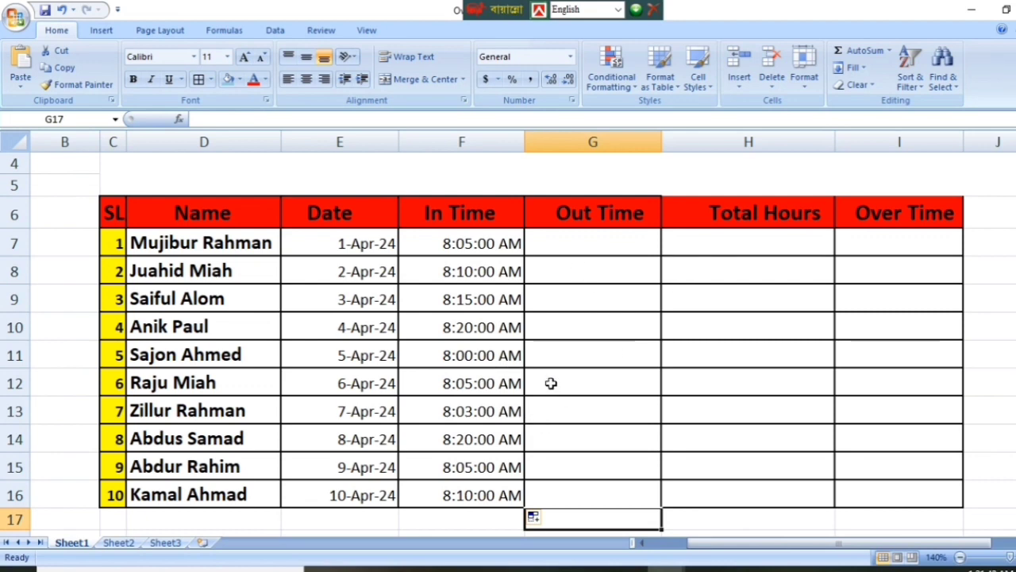
- Format the Out Time cells G7:G16 with the custom number format h:mm:ss AM/PM
{"action": "left_click", "coordinate": [590, 246]}
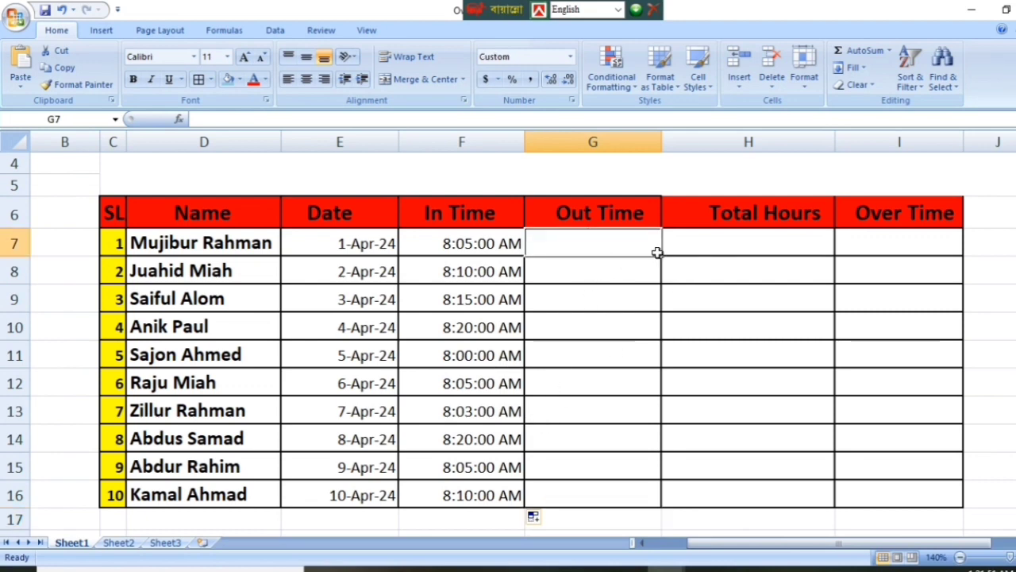
{"action": "mouse_move", "coordinate": [660, 254]}
{"action": "left_mouse_down"}
{"action": "mouse_move", "coordinate": [661, 369]}
{"action": "mouse_move", "coordinate": [642, 474]}
{"action": "mouse_move", "coordinate": [653, 511]}
{"action": "left_mouse_up"}
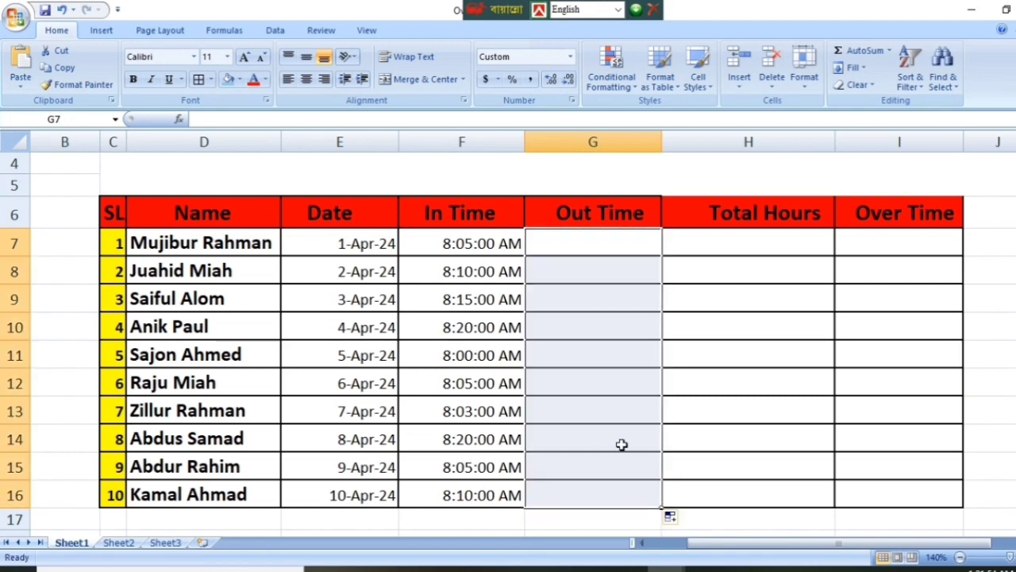
{"action": "left_click", "coordinate": [571, 101]}
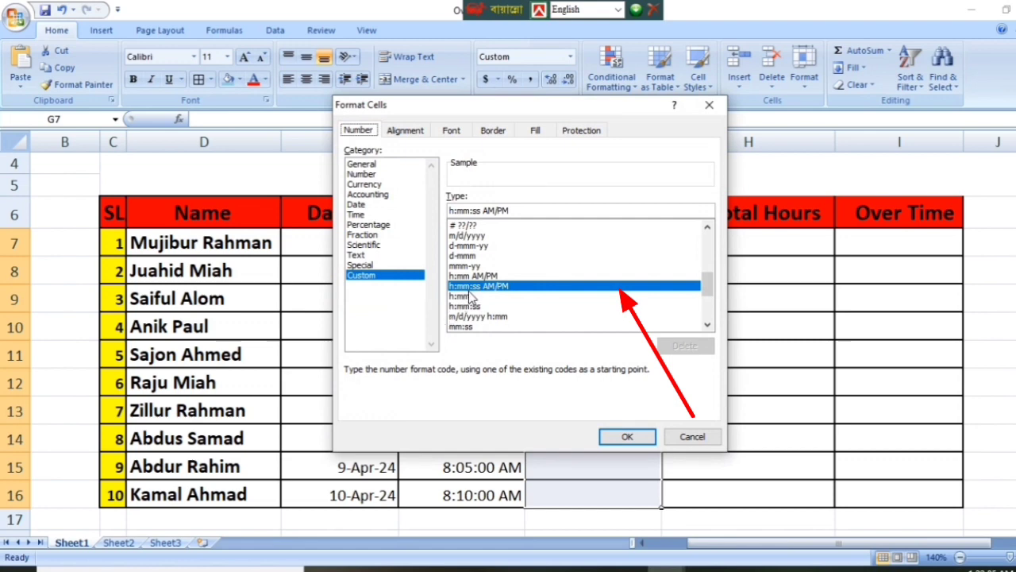
{"action": "left_click", "coordinate": [627, 435]}
- Copy the PM times from 6:00:00 to 7:05:00 in Notepad and paste them into the Out Time column starting at G7
{"action": "mouse_move", "coordinate": [705, 565]}
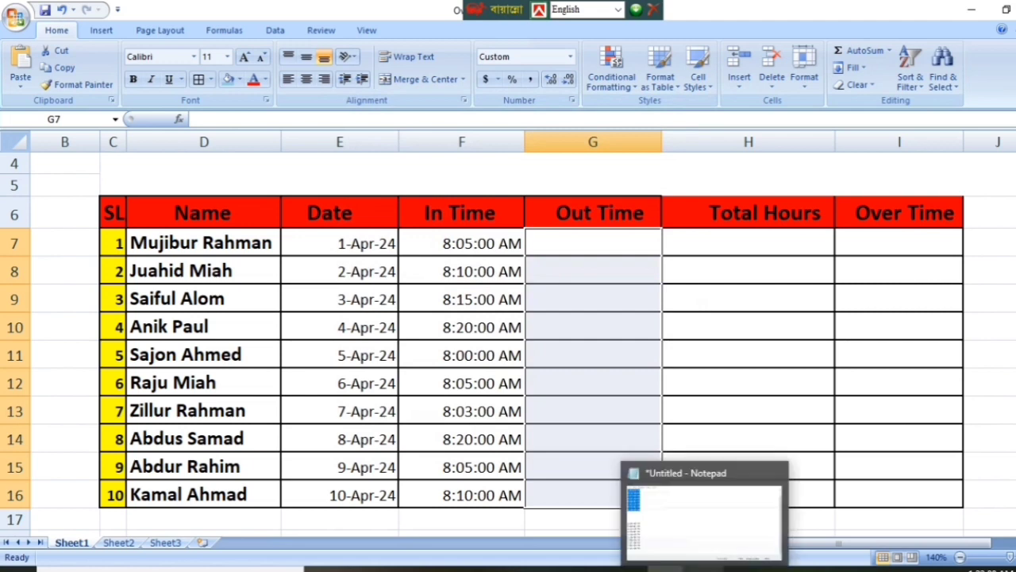
{"action": "left_click", "coordinate": [711, 544]}
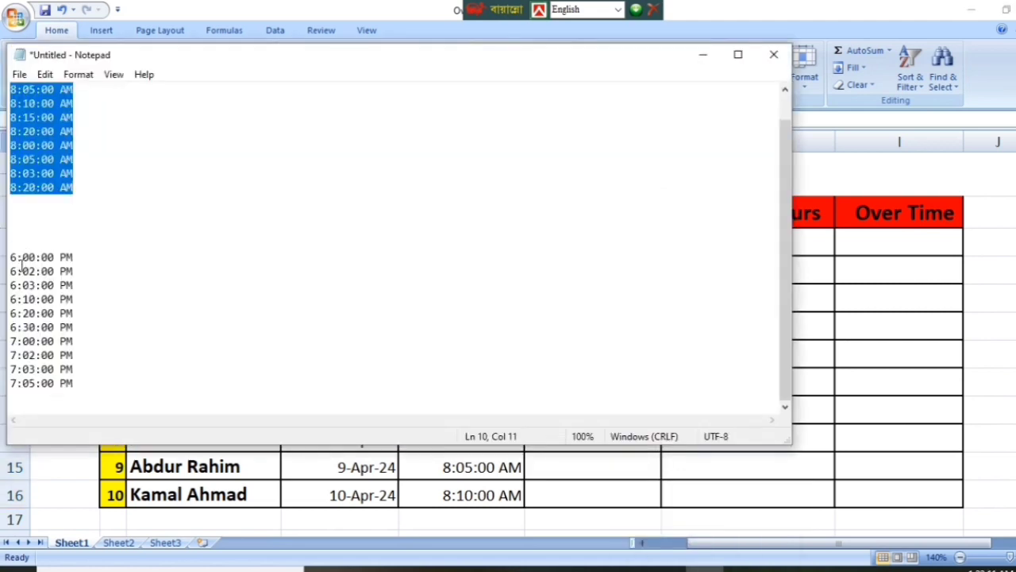
{"action": "left_click_drag", "start_coordinate": [12, 258], "coordinate": [82, 389]}
{"action": "key", "text": "ctrl+c"}
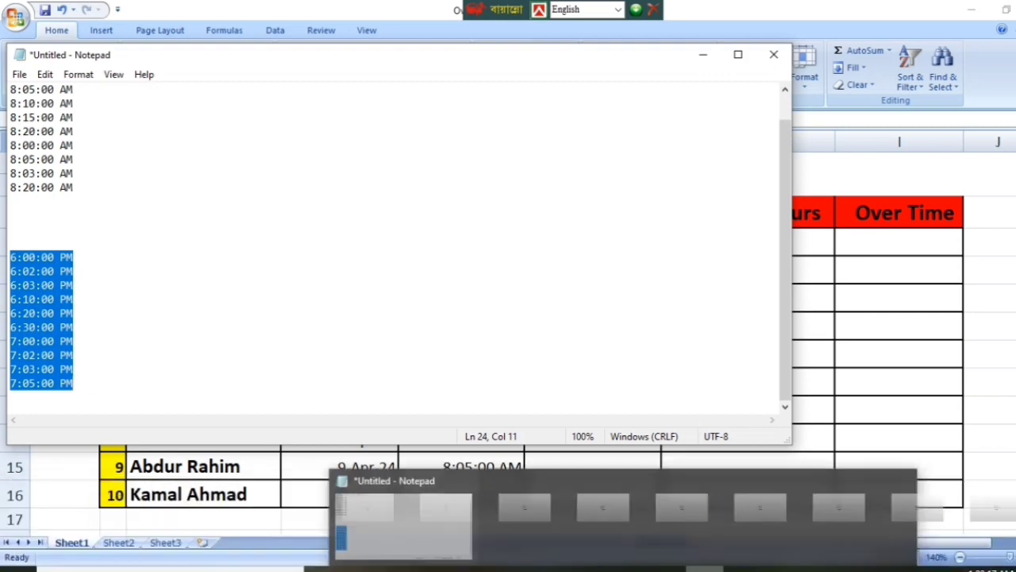
{"action": "left_click", "coordinate": [703, 566]}
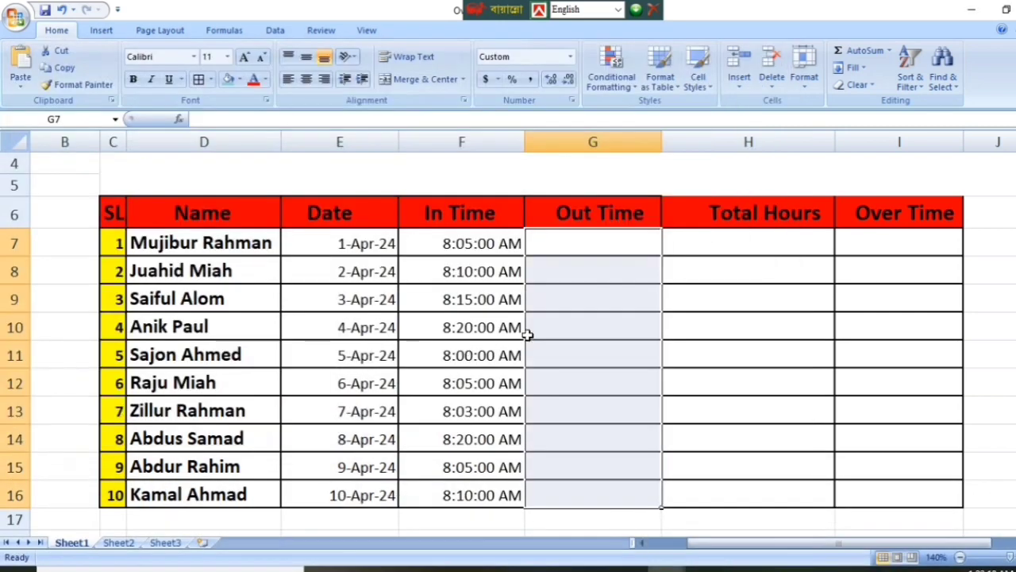
{"action": "left_click", "coordinate": [557, 249]}
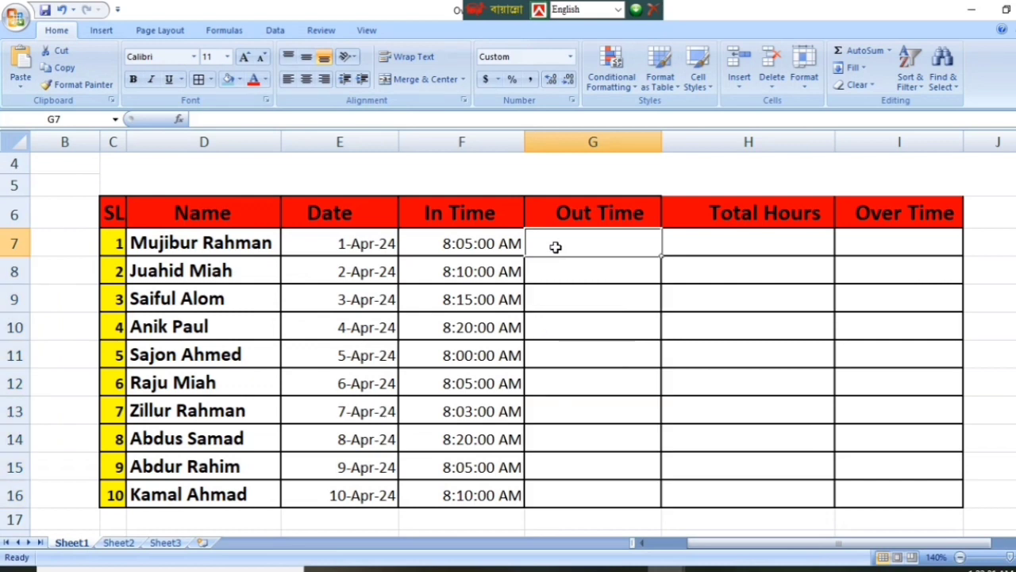
{"action": "key", "text": "ctrl+v"}
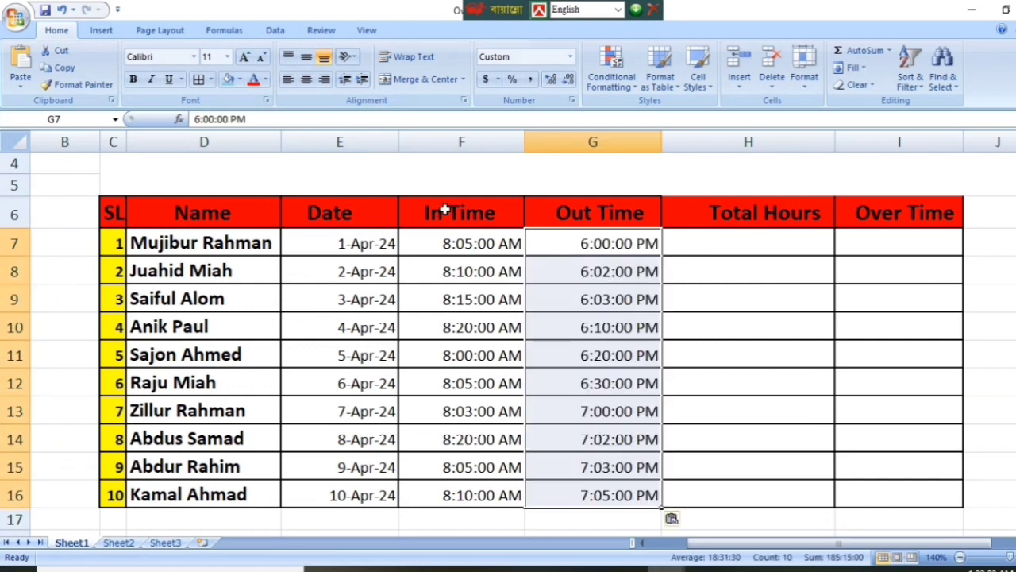
{"action": "left_click", "coordinate": [746, 403]}
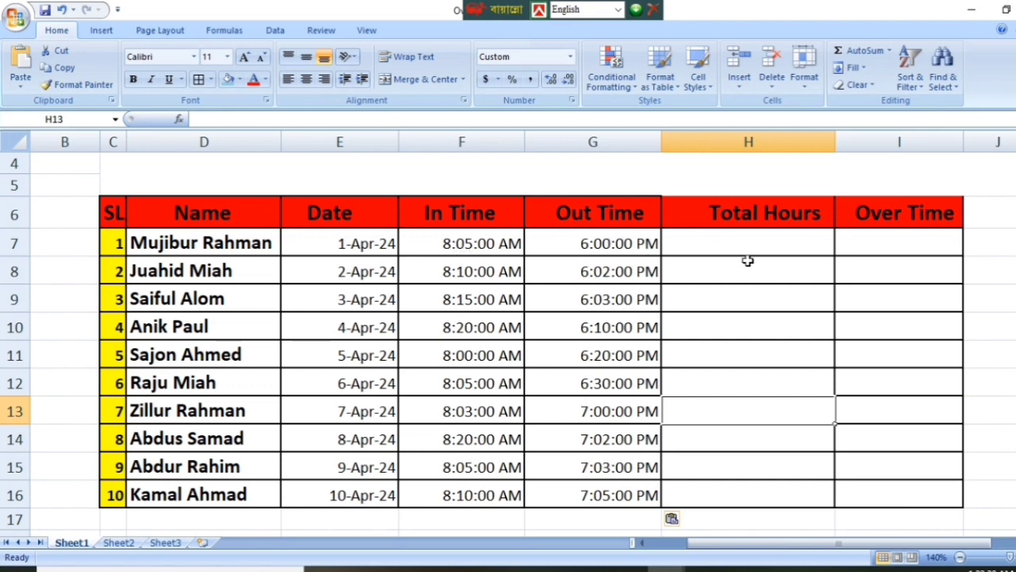
- Format the Total Hours and Over Time cells H7:I16 with the custom number format h:mm
{"action": "scroll", "coordinate": [748, 261], "scroll_direction": "up", "scroll_amount": 1}
{"action": "left_click", "coordinate": [783, 341]}
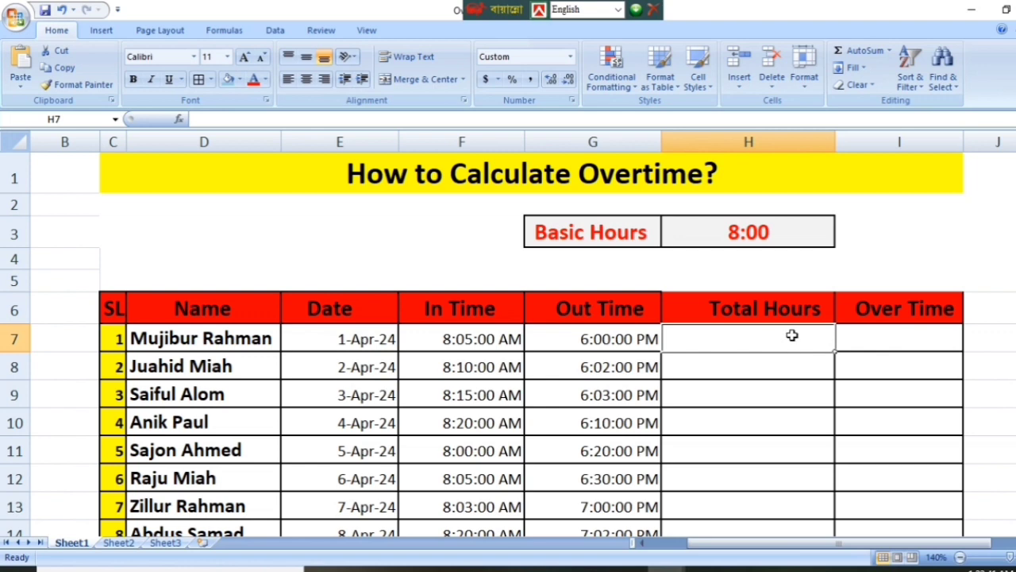
{"action": "left_click_drag", "start_coordinate": [829, 342], "coordinate": [881, 503]}
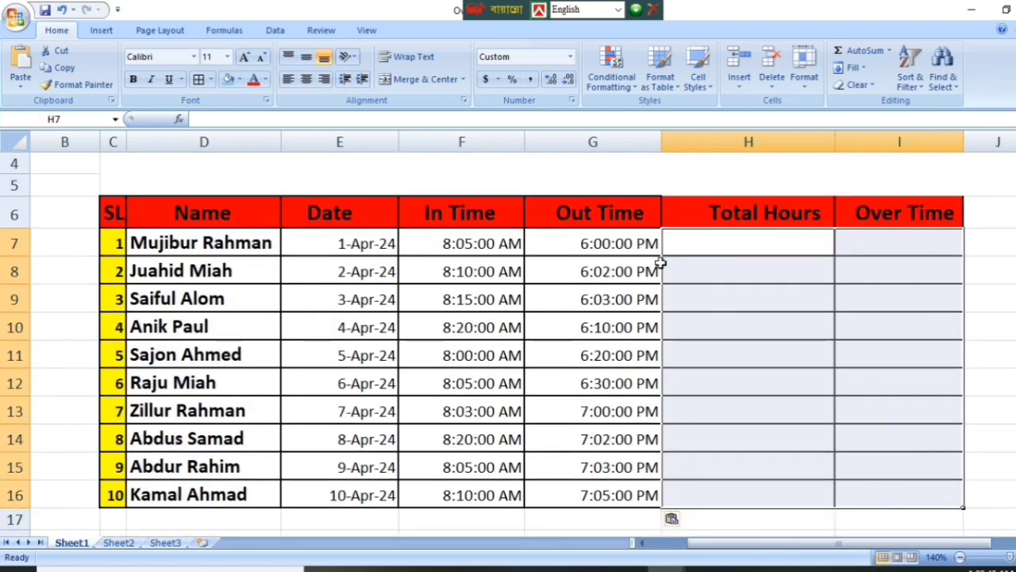
{"action": "left_click", "coordinate": [572, 101]}
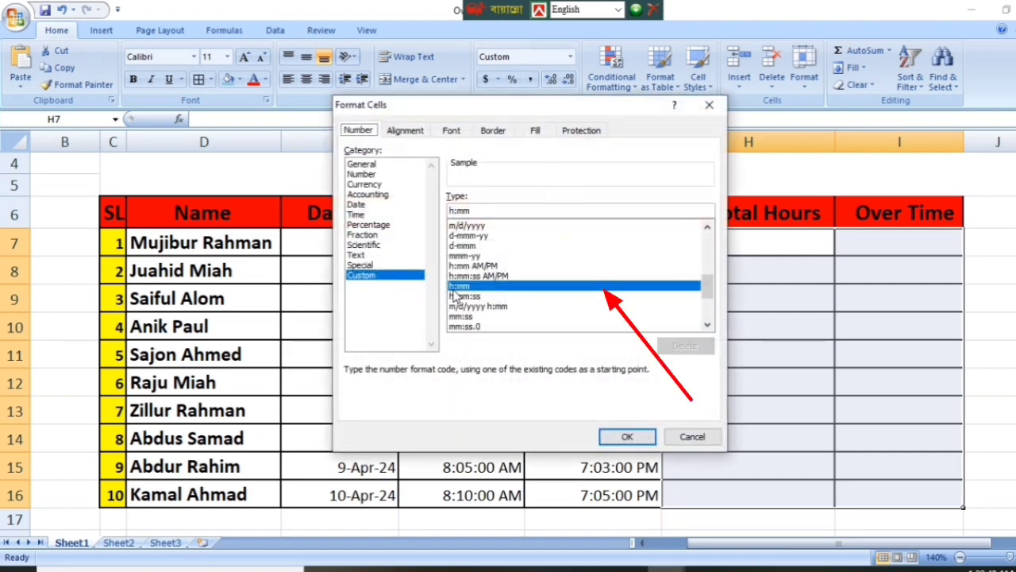
{"action": "left_click", "coordinate": [628, 435]}
{"action": "left_click", "coordinate": [761, 335]}
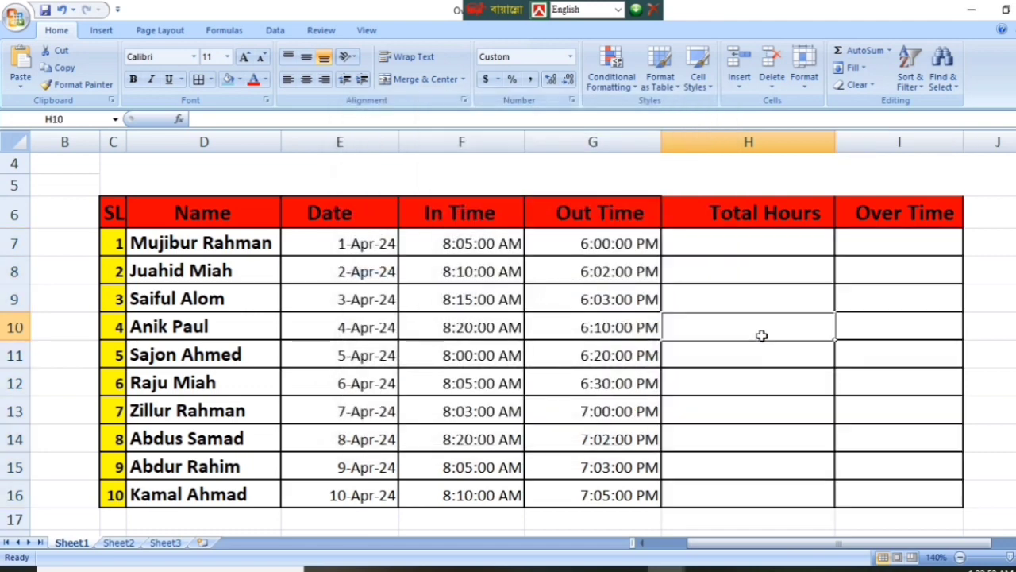
- Enter the formula =G7-F7 in H7 to calculate the first employee's total hours
{"action": "left_click", "coordinate": [721, 243]}
{"action": "type", "text": "="}
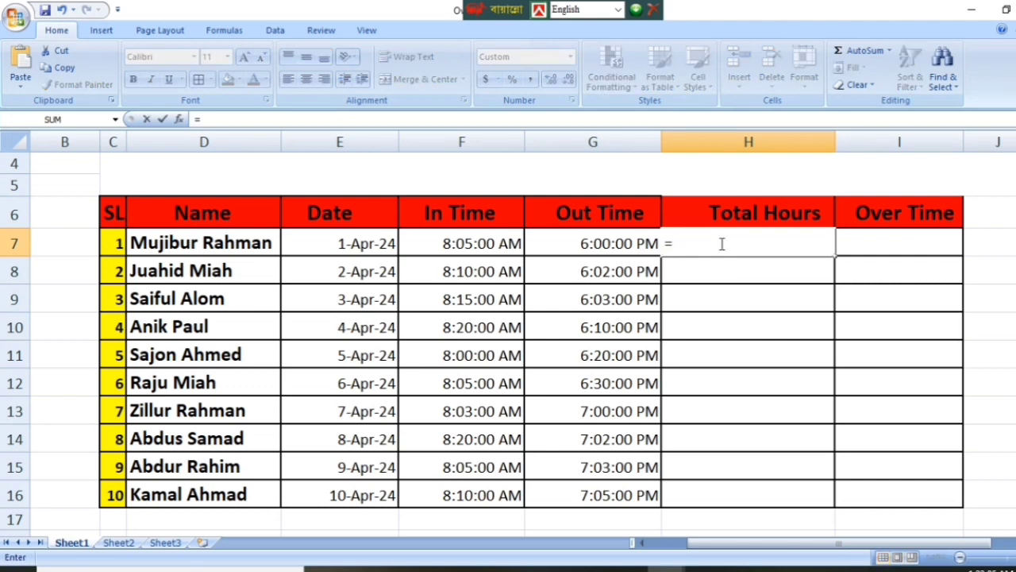
{"action": "left_click", "coordinate": [582, 248]}
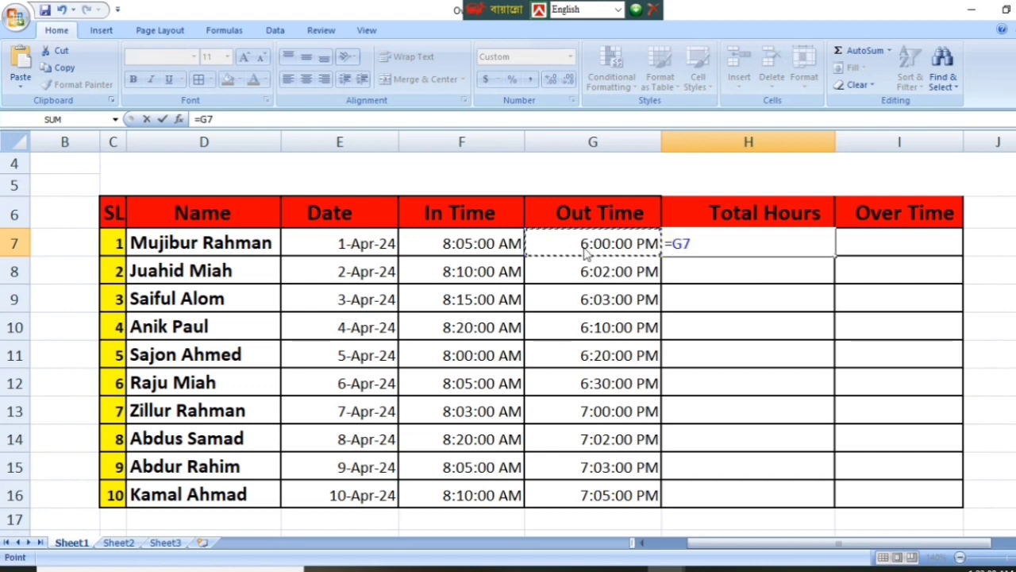
{"action": "type", "text": "-"}
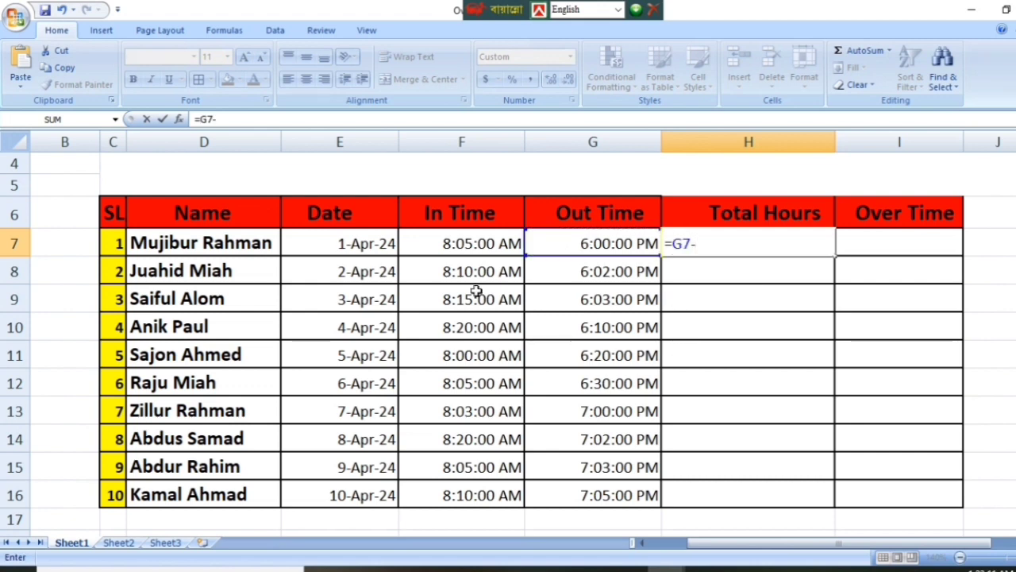
{"action": "left_click", "coordinate": [475, 244]}
{"action": "key", "text": "Return"}
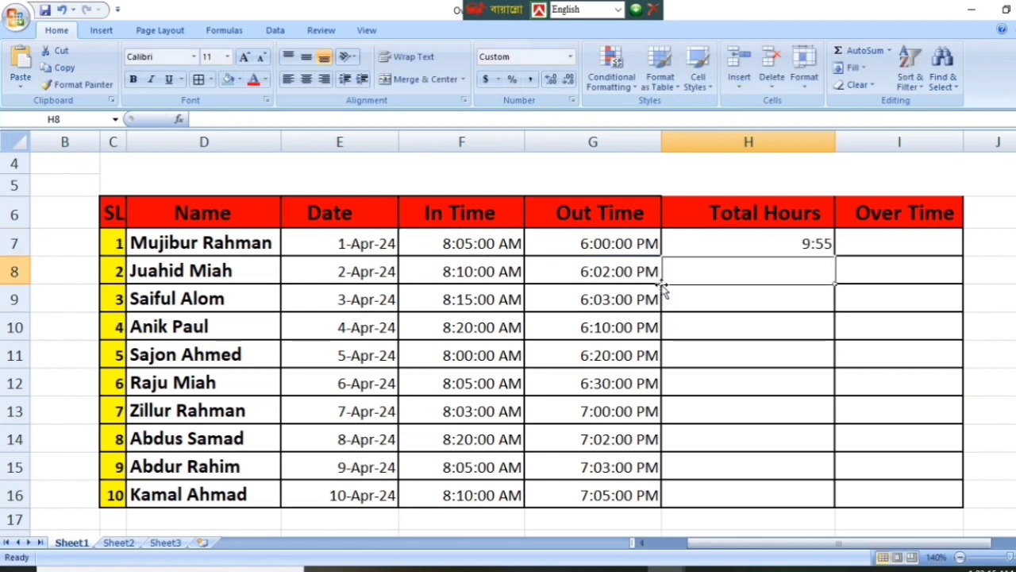
- Fill the Total Hours formula from H7 down to H16 for the remaining employees
{"action": "left_click", "coordinate": [802, 250]}
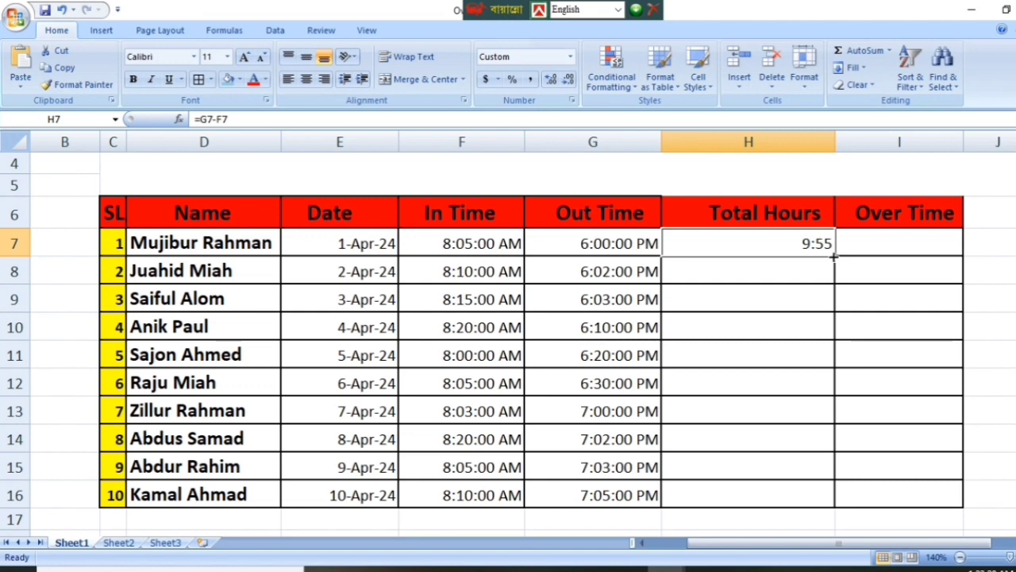
{"action": "left_click_drag", "start_coordinate": [836, 256], "coordinate": [800, 497]}
{"action": "left_click", "coordinate": [935, 416]}
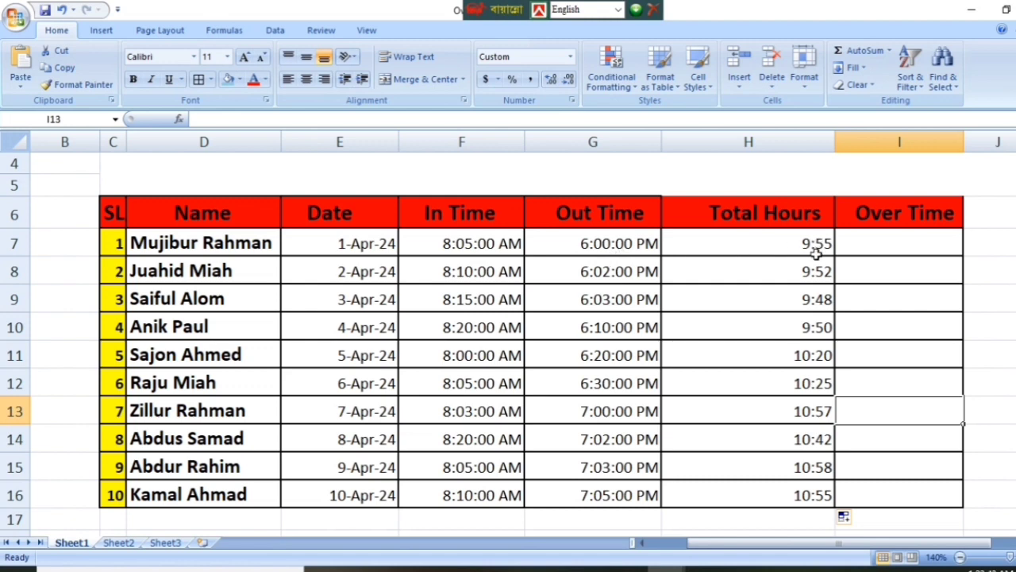
{"action": "scroll", "coordinate": [815, 252], "scroll_direction": "up", "scroll_amount": 1}
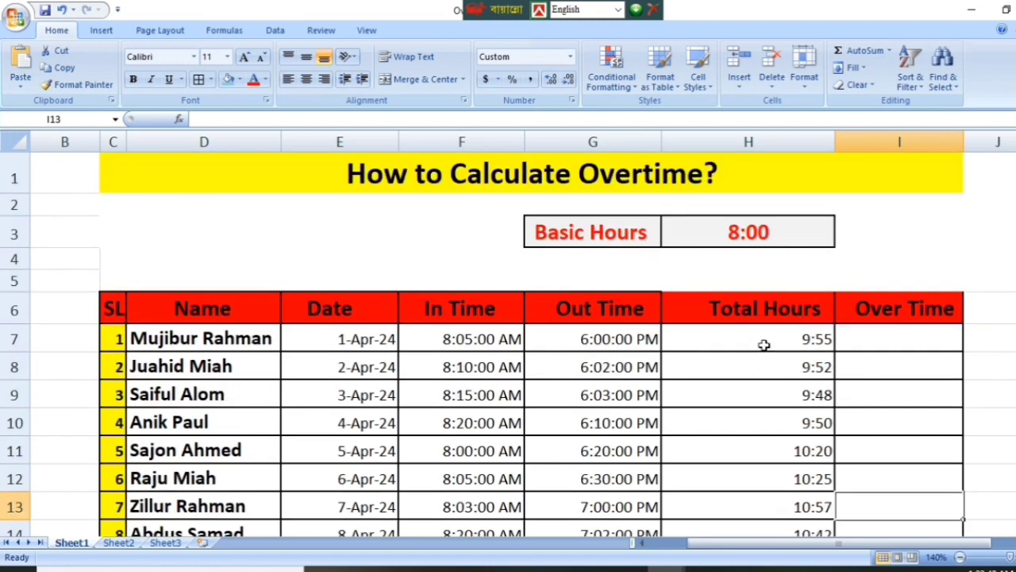
{"action": "scroll", "coordinate": [875, 343], "scroll_direction": "down", "scroll_amount": 2}
{"action": "scroll", "coordinate": [825, 335], "scroll_direction": "up", "scroll_amount": 2}
{"action": "scroll", "coordinate": [809, 351], "scroll_direction": "down", "scroll_amount": 1}
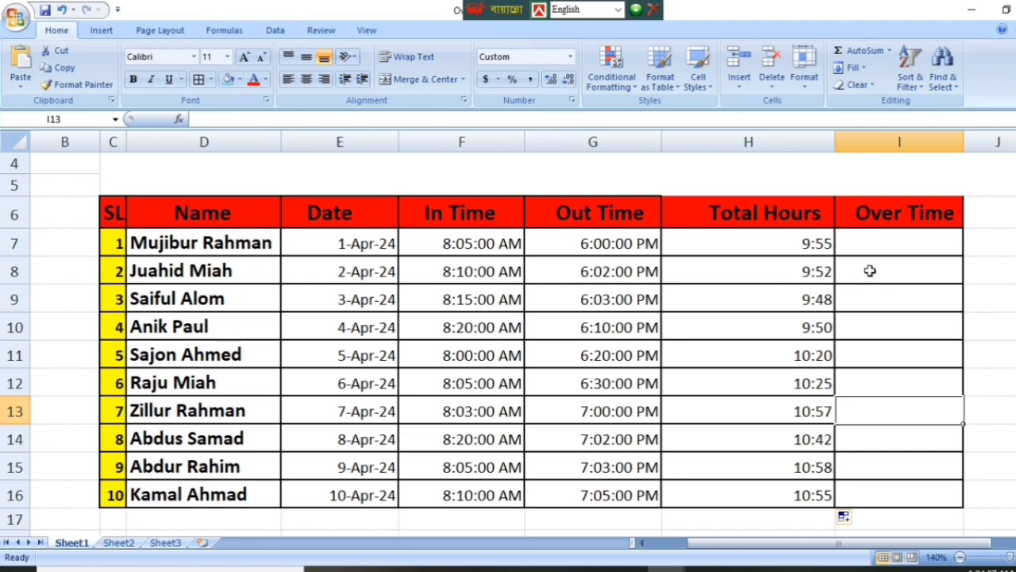
- Clear the Basic Hours value in H3 and format the cell with the custom number format h:mm
{"action": "scroll", "coordinate": [793, 229], "scroll_direction": "up", "scroll_amount": 1}
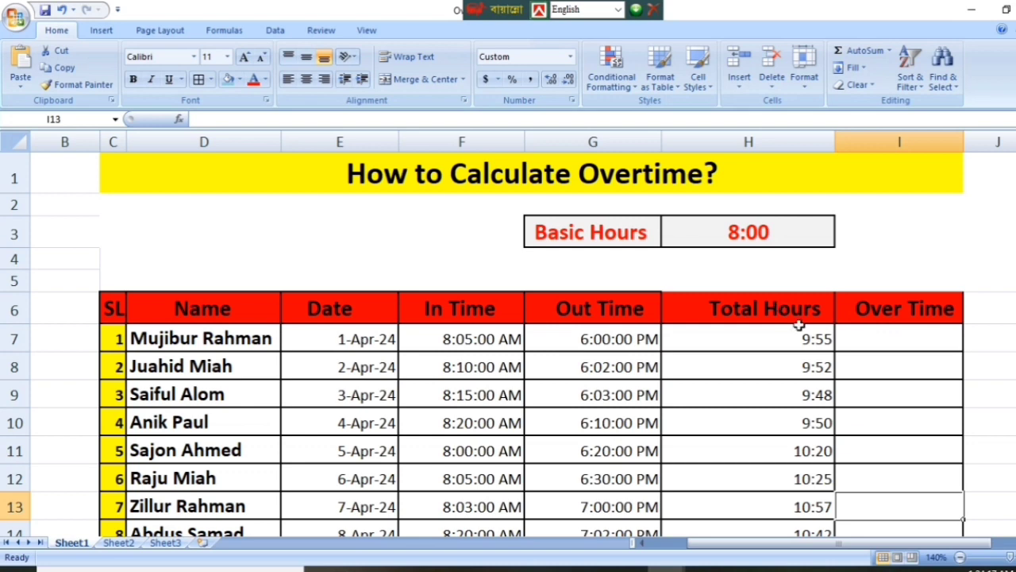
{"action": "left_click", "coordinate": [847, 337]}
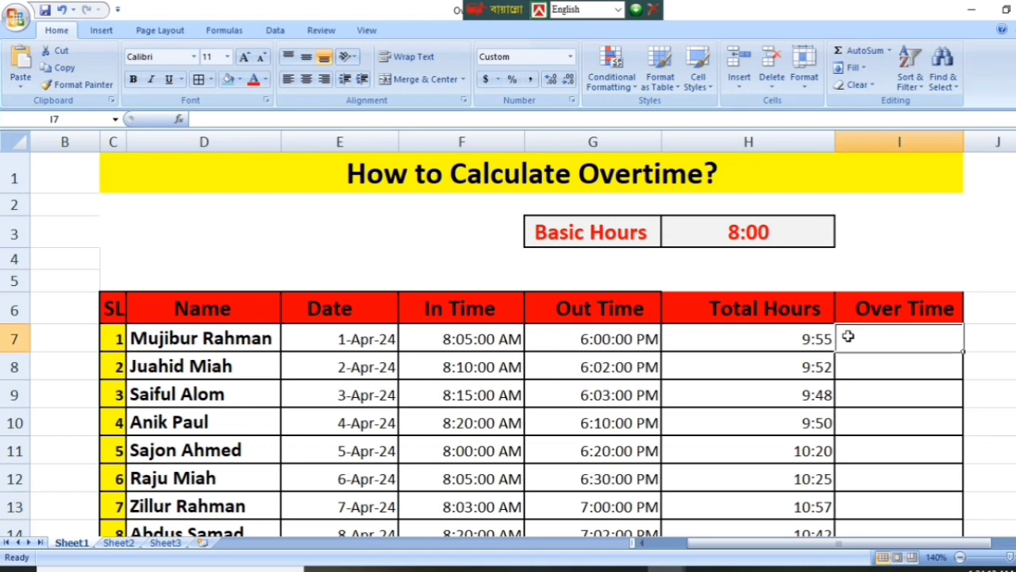
{"action": "left_click", "coordinate": [758, 232]}
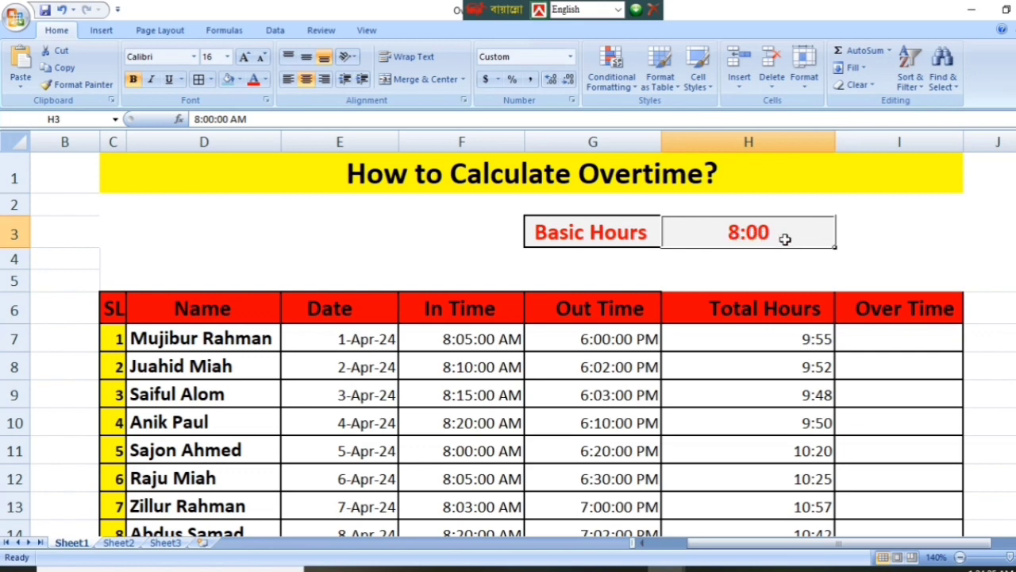
{"action": "key", "text": "BackSpace"}
{"action": "left_click", "coordinate": [875, 231]}
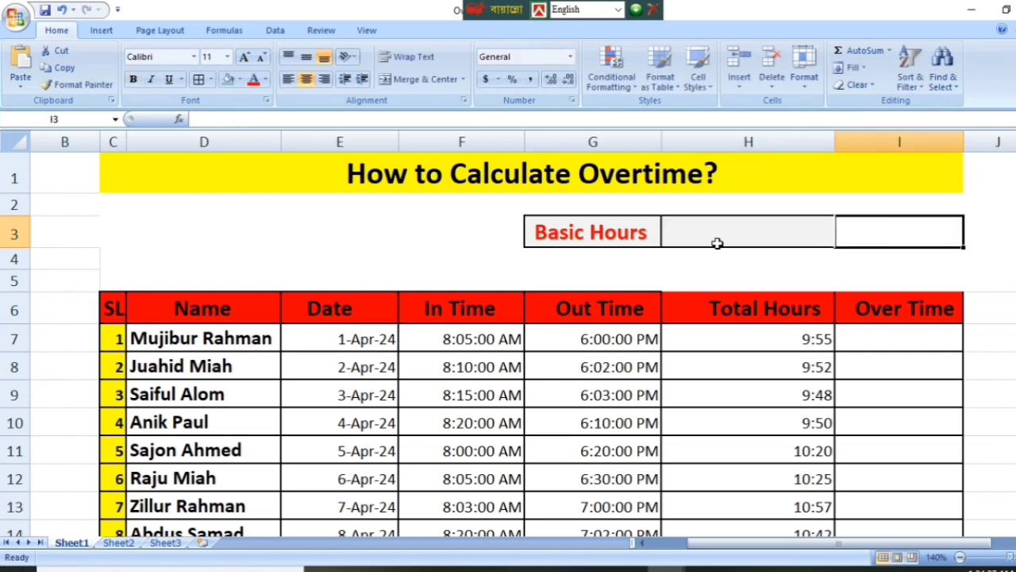
{"action": "left_click", "coordinate": [697, 229]}
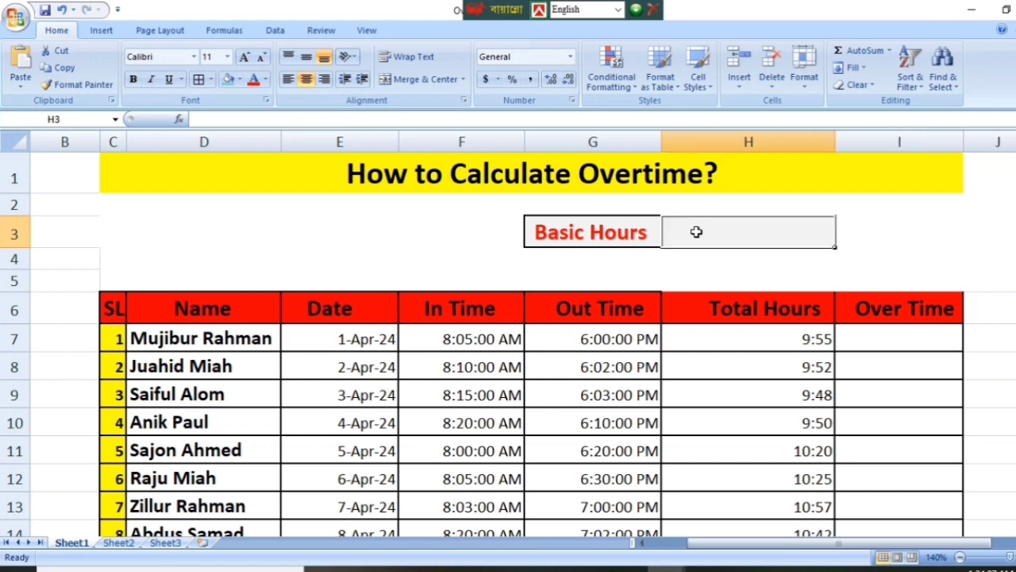
{"action": "left_click", "coordinate": [570, 101]}
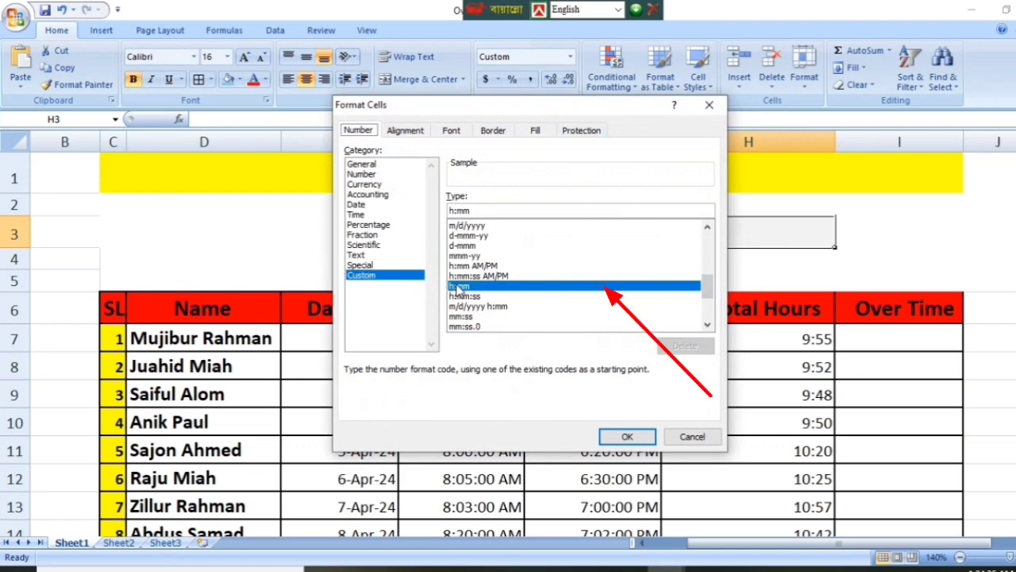
{"action": "left_click", "coordinate": [628, 439]}
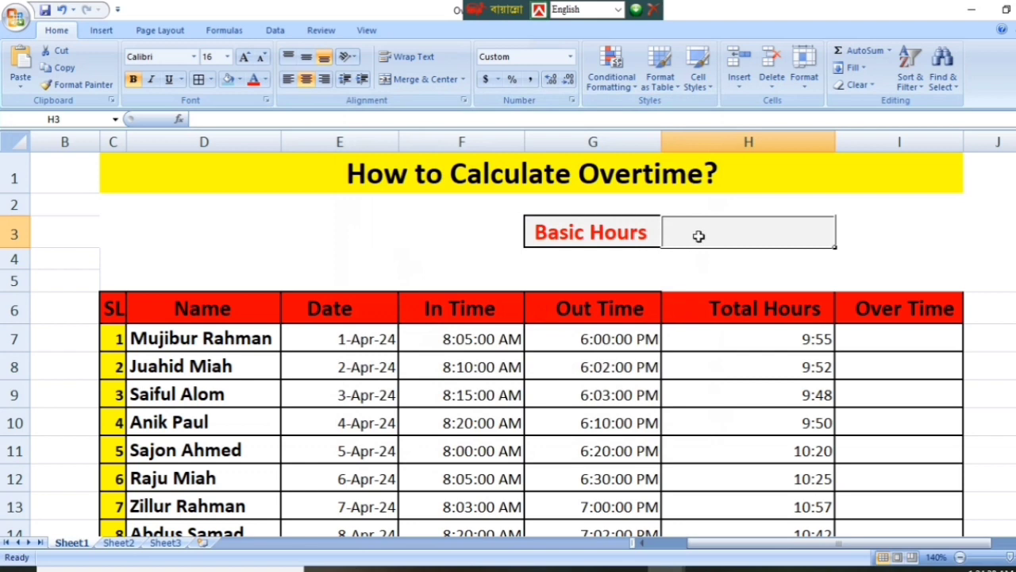
- Enter 8:00 as the Basic Hours value in H3
{"action": "type", "text": "8"}
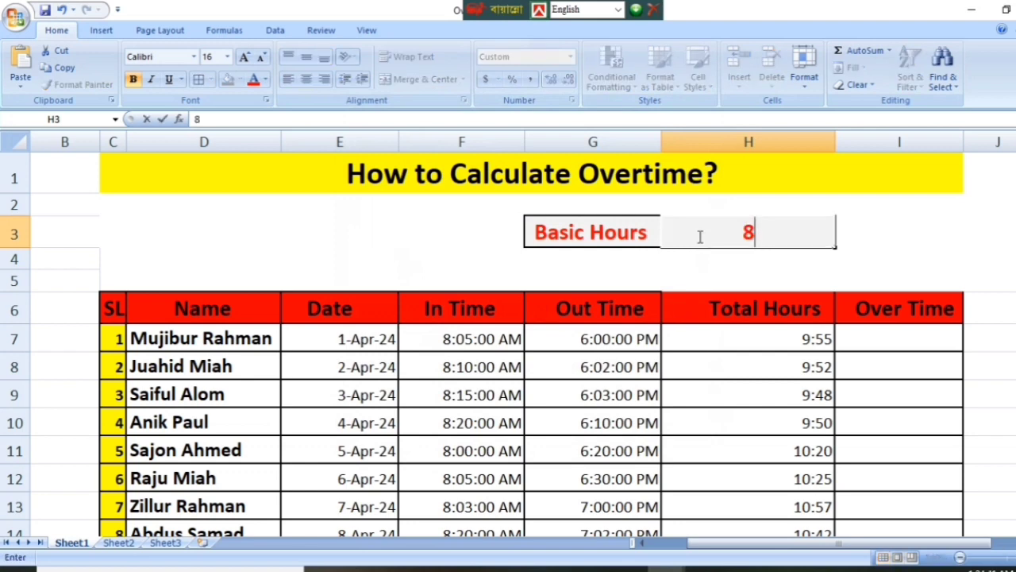
{"action": "type", "text": ":00"}
{"action": "key", "text": "Return"}
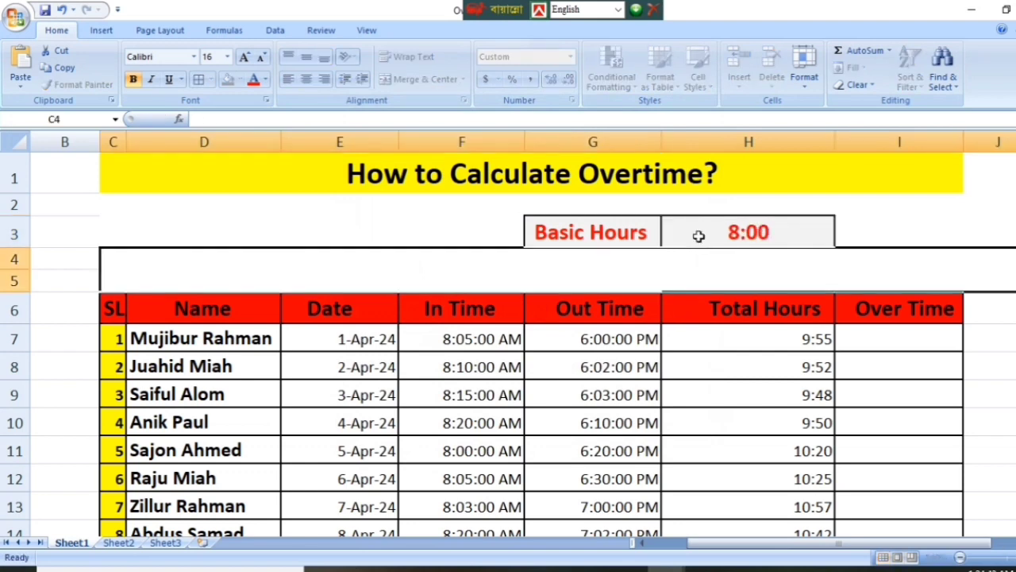
{"action": "left_click", "coordinate": [938, 203]}
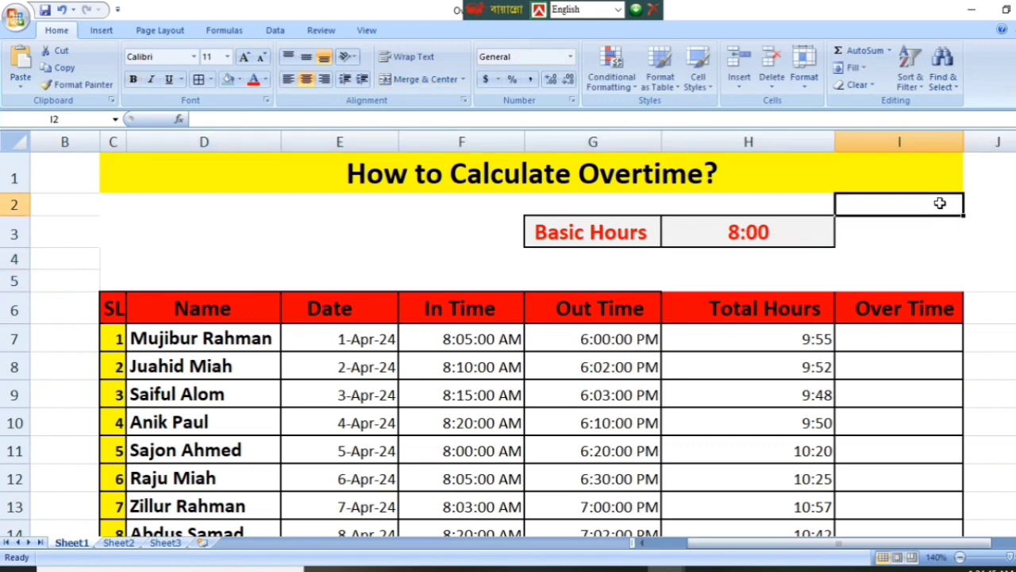
- Enter the formula =H7-$H$3 in I7 to calculate the first employee's overtime against the fixed basic hours
{"action": "left_click", "coordinate": [860, 342]}
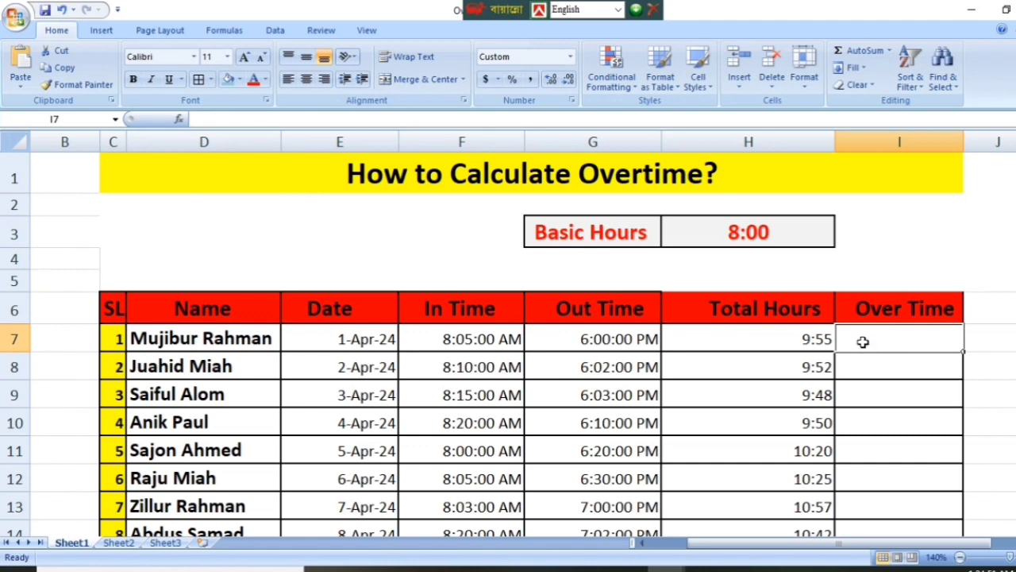
{"action": "type", "text": "="}
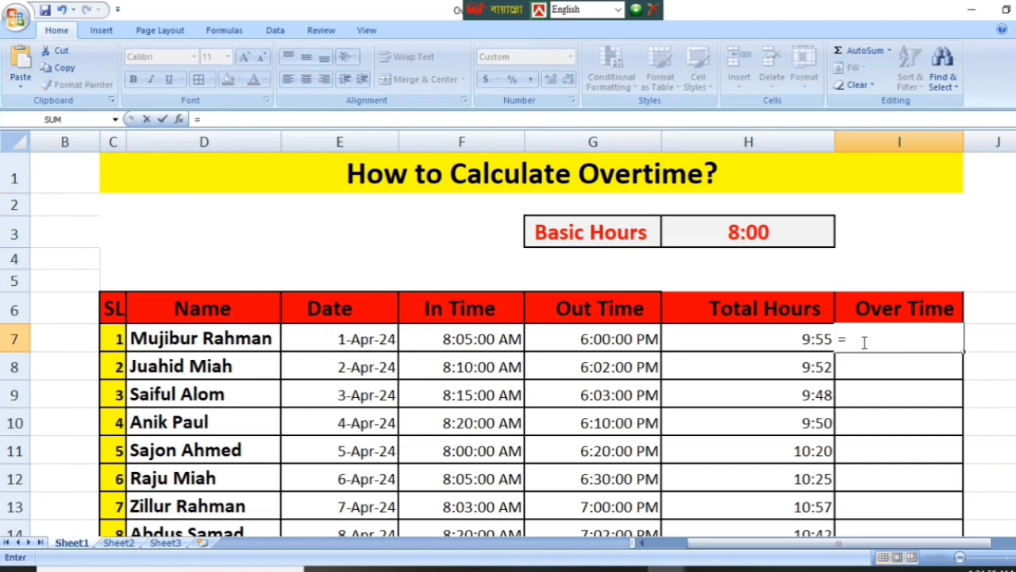
{"action": "left_click", "coordinate": [824, 338]}
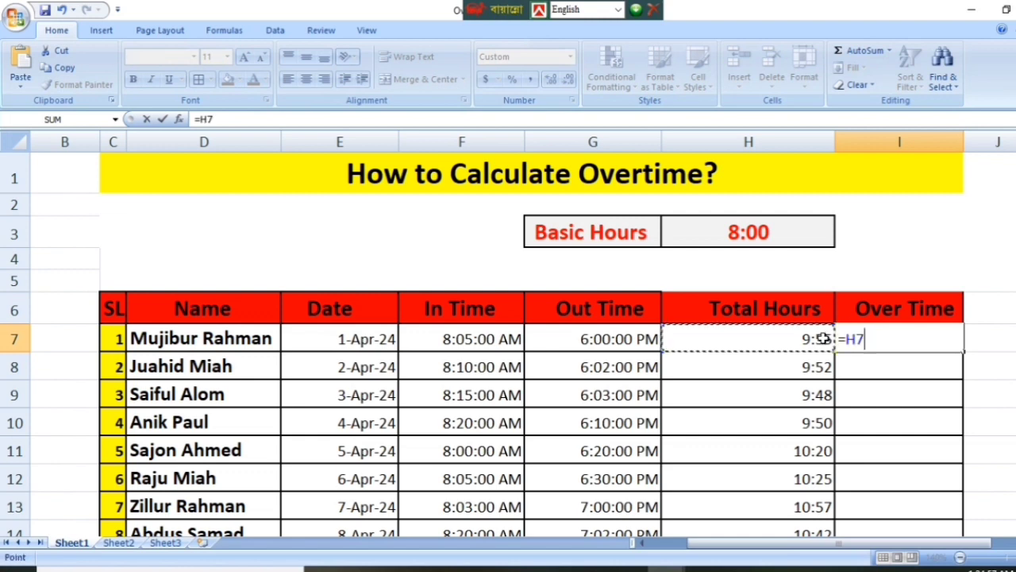
{"action": "type", "text": "-"}
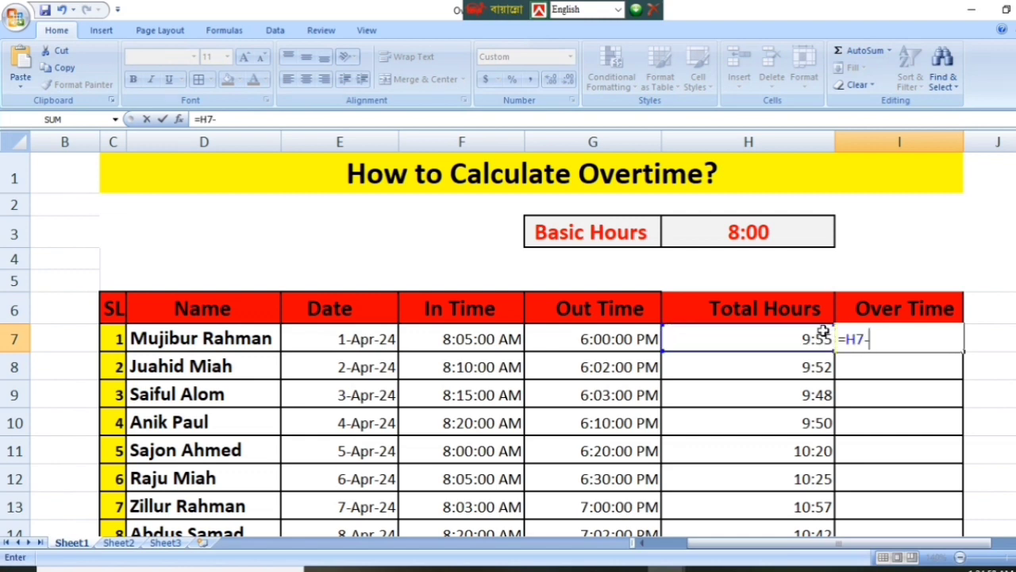
{"action": "left_click", "coordinate": [742, 234]}
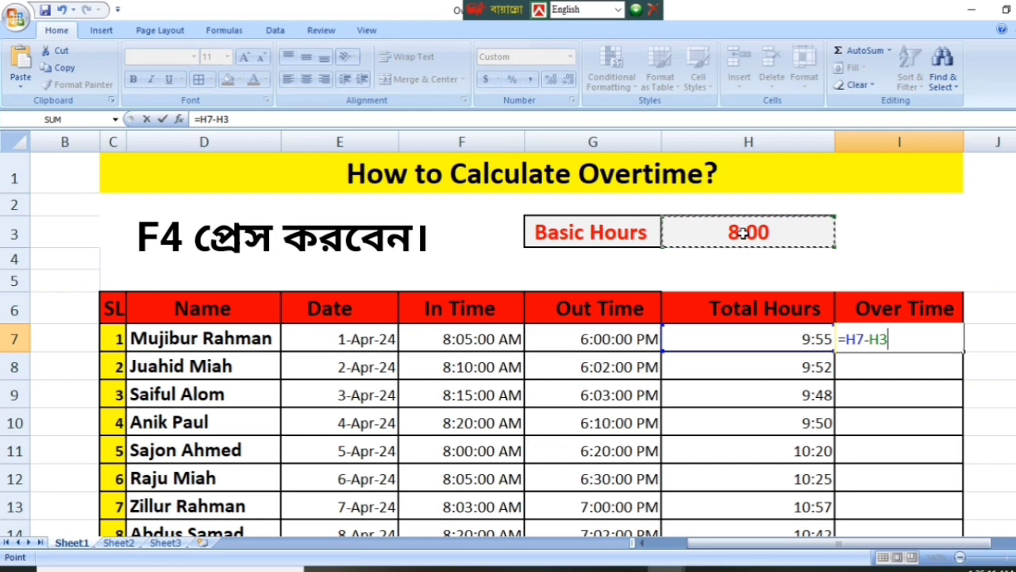
{"action": "key", "text": "F4"}
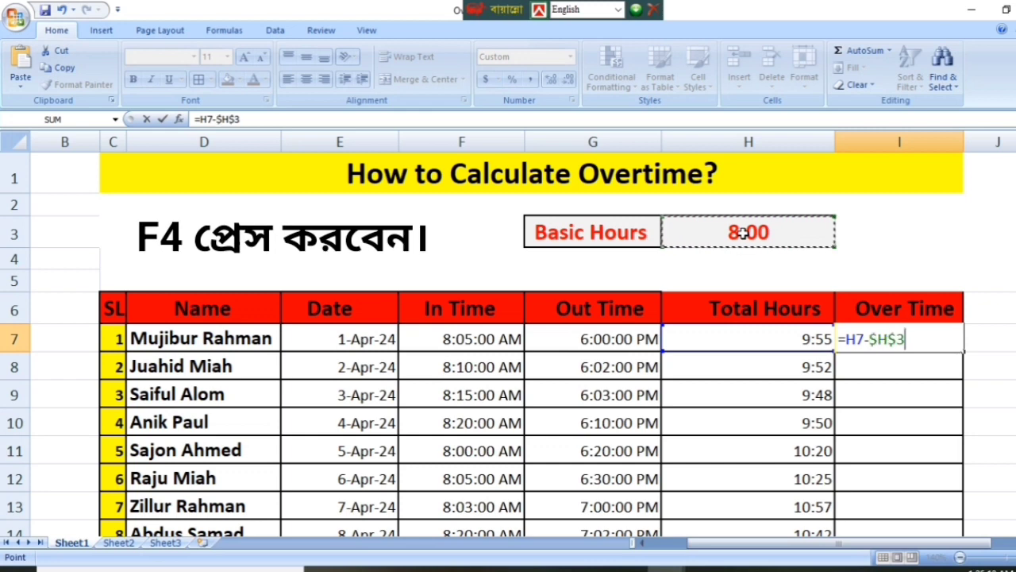
{"action": "key", "text": "Return"}
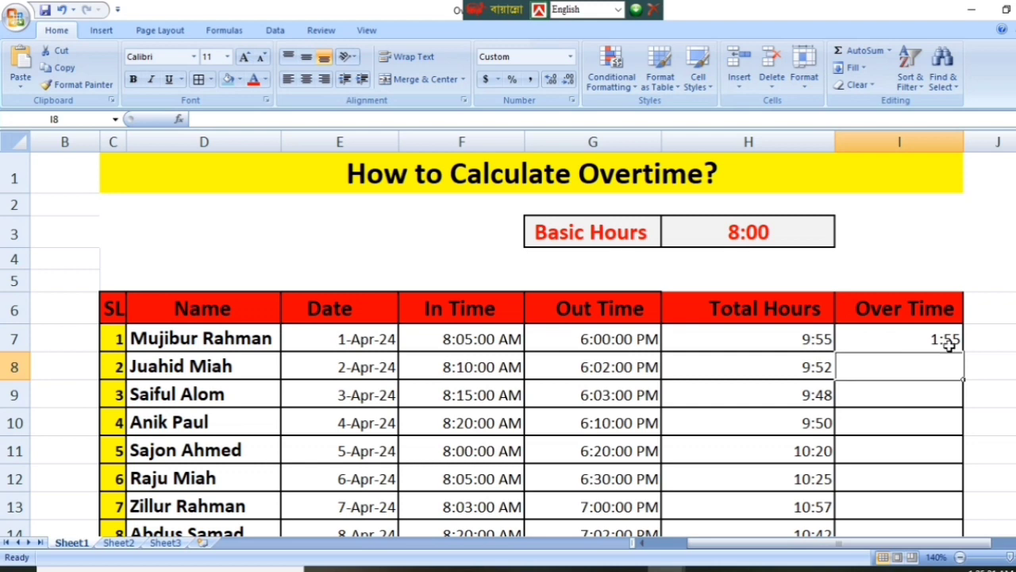
- Fill the Over Time formula from I7 down to I16 for the remaining employees
{"action": "left_click", "coordinate": [948, 345]}
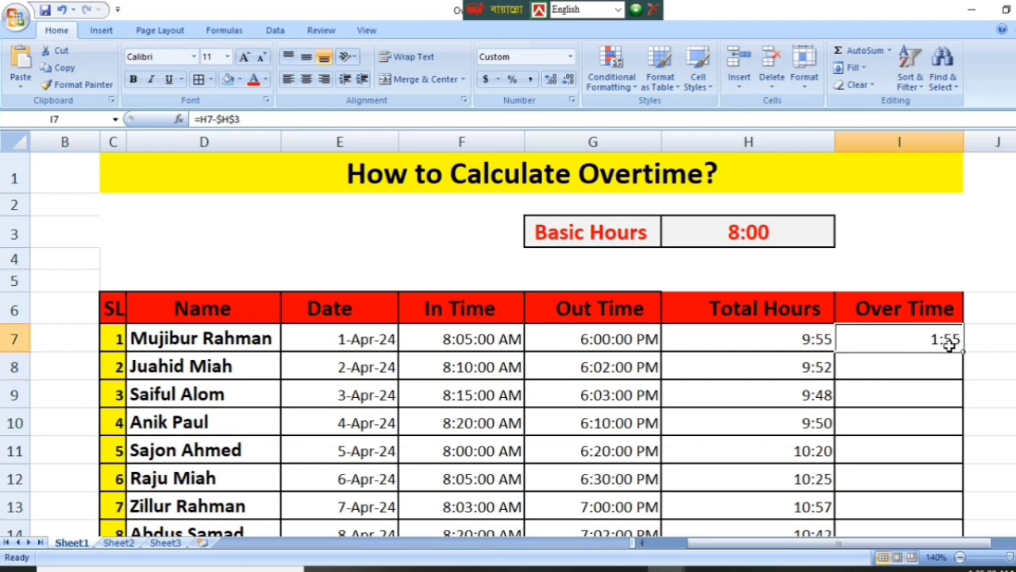
{"action": "scroll", "coordinate": [949, 346], "scroll_direction": "down", "scroll_amount": 1}
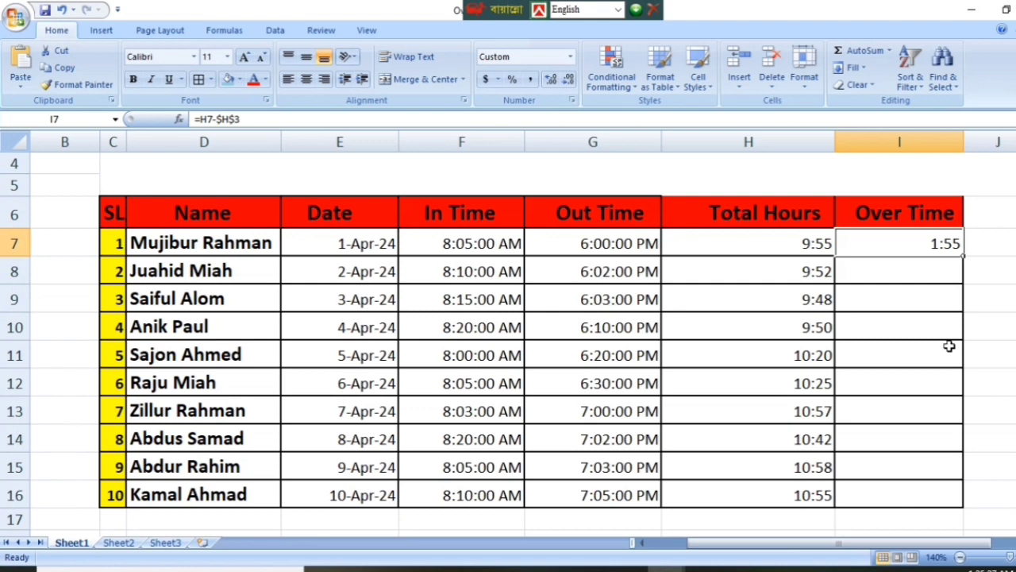
{"action": "scroll", "coordinate": [942, 329], "scroll_direction": "up", "scroll_amount": 1}
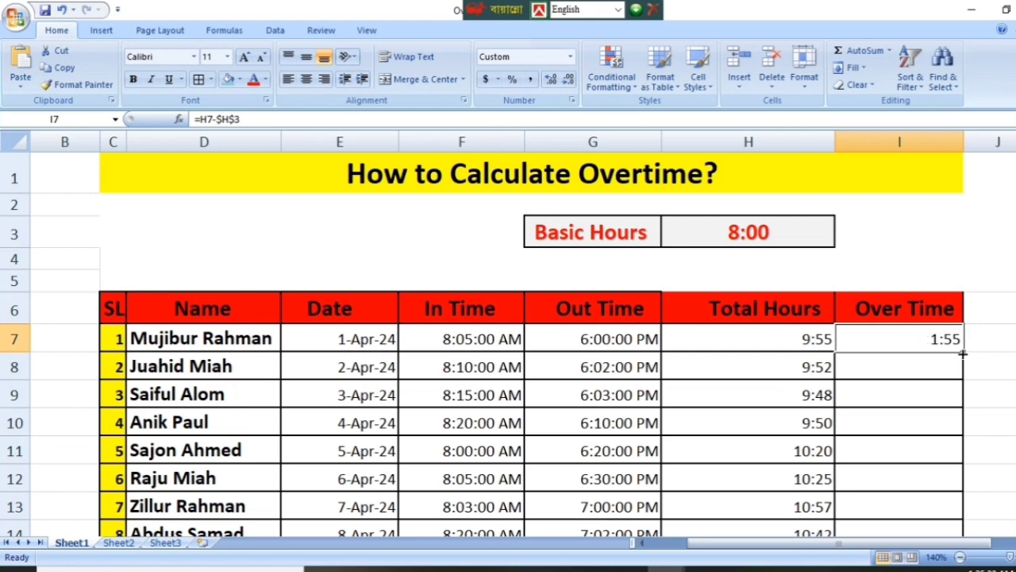
{"action": "left_click_drag", "start_coordinate": [962, 351], "coordinate": [922, 509]}
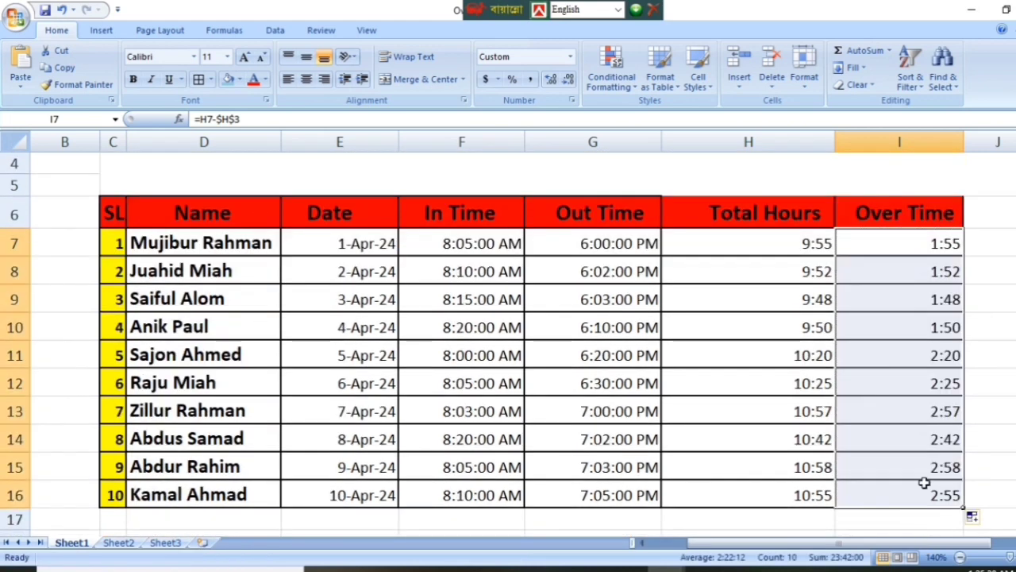
{"action": "left_click", "coordinate": [997, 323]}
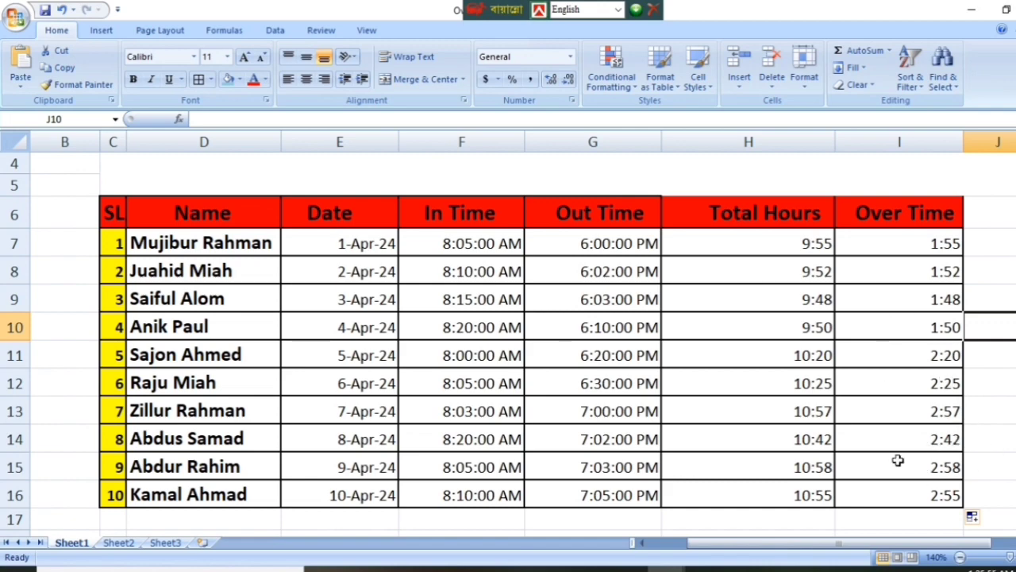
{"action": "scroll", "coordinate": [880, 358], "scroll_direction": "up", "scroll_amount": 1}
{"action": "scroll", "coordinate": [876, 347], "scroll_direction": "down", "scroll_amount": 1}
{"action": "scroll", "coordinate": [877, 345], "scroll_direction": "up", "scroll_amount": 1}
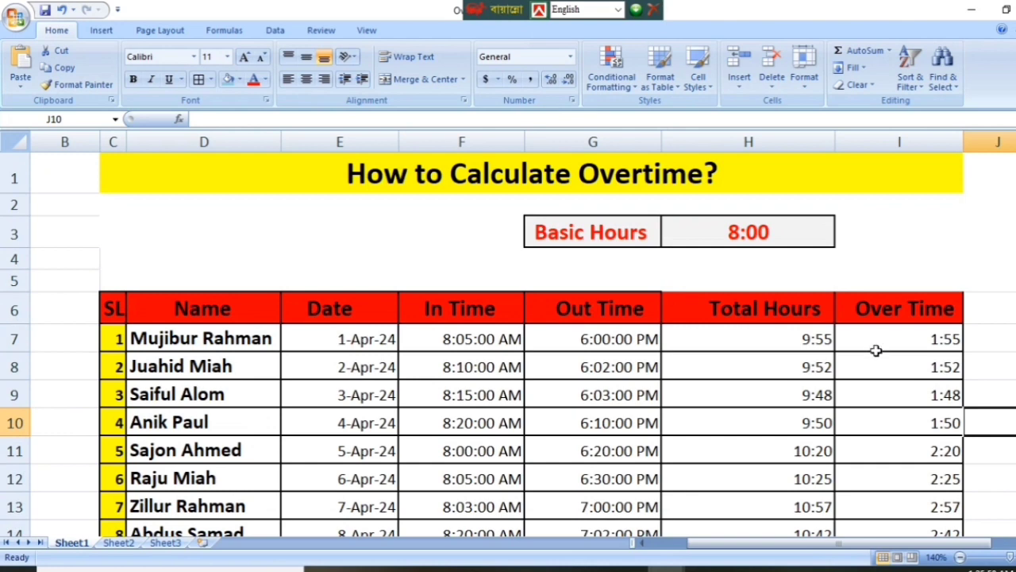
{"action": "scroll", "coordinate": [876, 350], "scroll_direction": "down", "scroll_amount": 1}
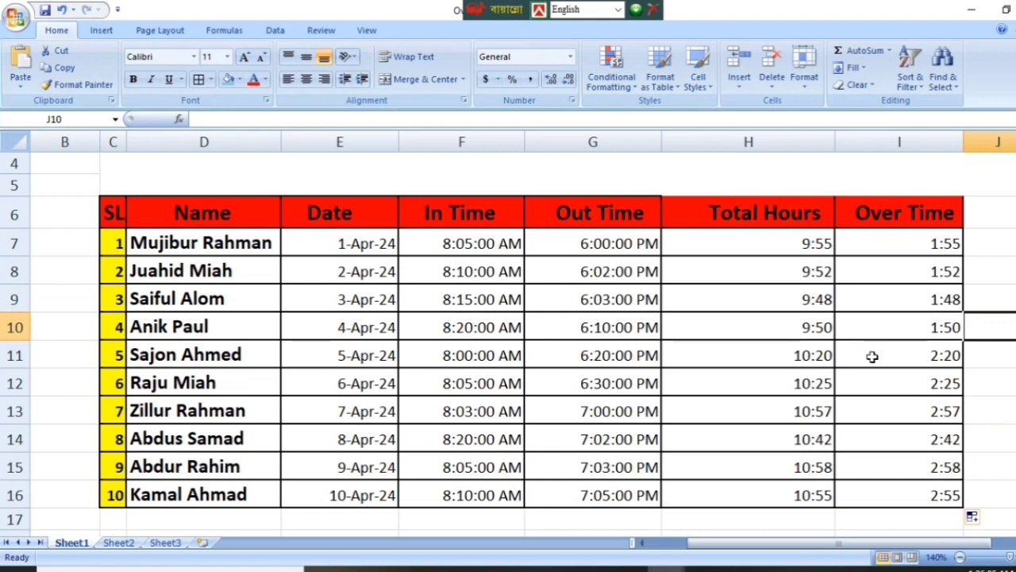
{"action": "scroll", "coordinate": [913, 238], "scroll_direction": "up", "scroll_amount": 1}
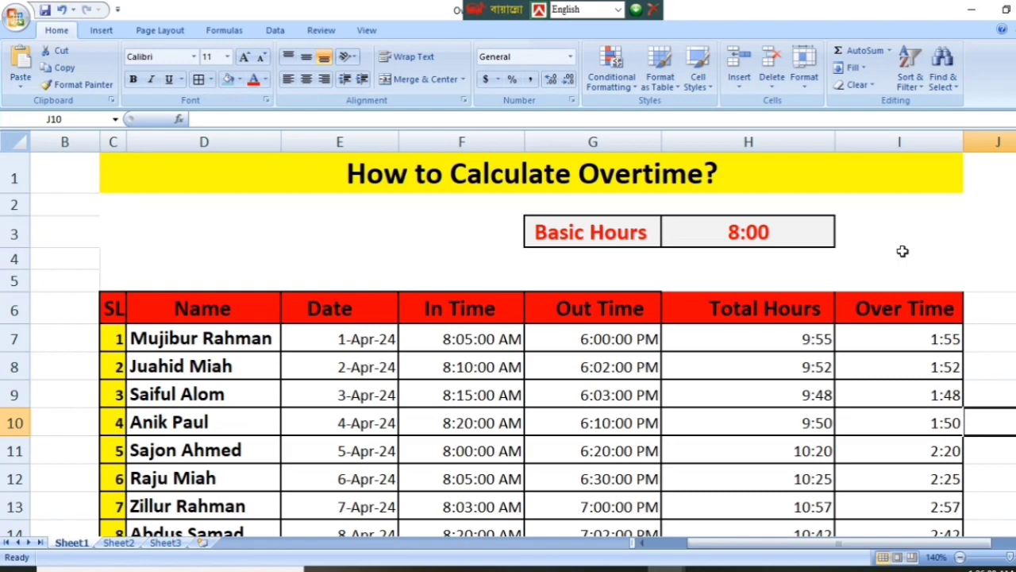
{"action": "scroll", "coordinate": [897, 253], "scroll_direction": "down", "scroll_amount": 1}
{"action": "scroll", "coordinate": [893, 252], "scroll_direction": "up", "scroll_amount": 1}
{"action": "scroll", "coordinate": [893, 252], "scroll_direction": "down", "scroll_amount": 1}
{"action": "scroll", "coordinate": [892, 256], "scroll_direction": "up", "scroll_amount": 1}
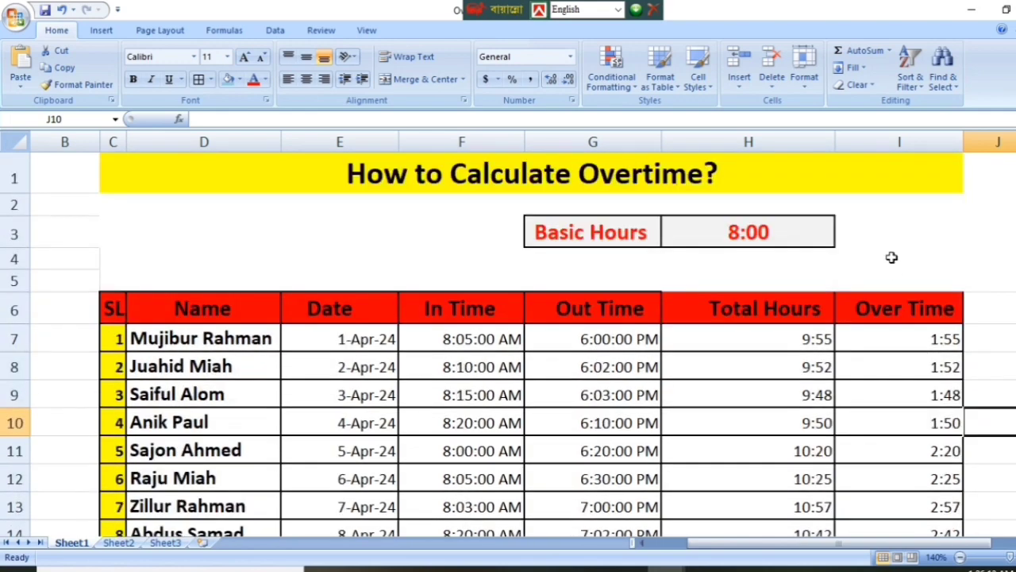